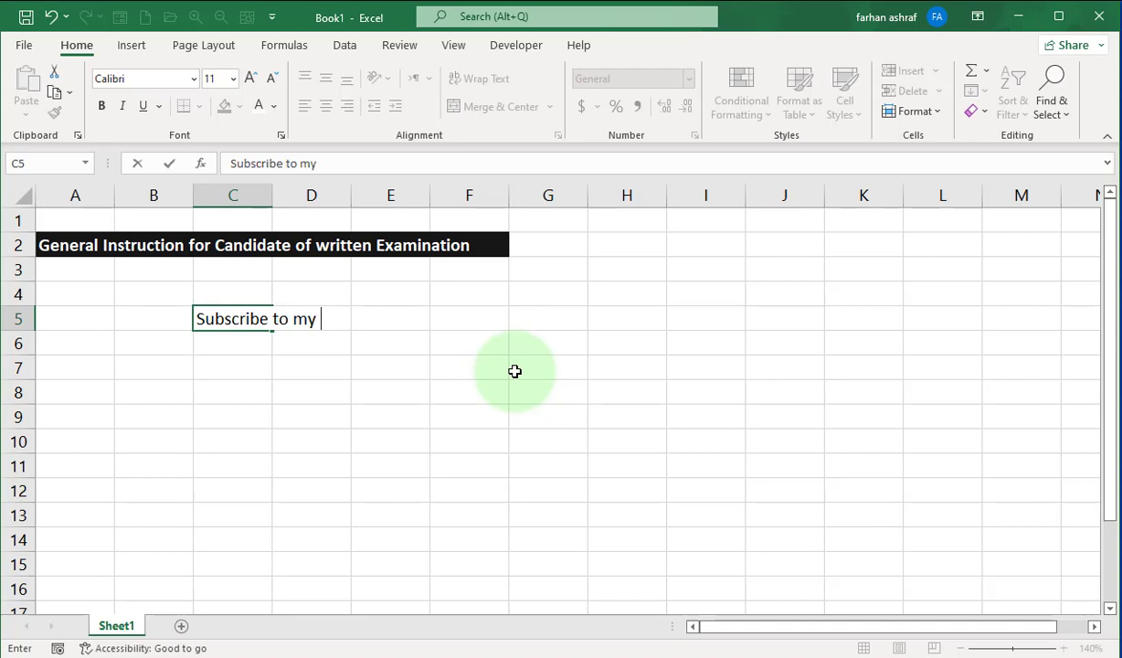
Enter "Subscribe to my channel" in cell C5 and undo the entry.
type("l")
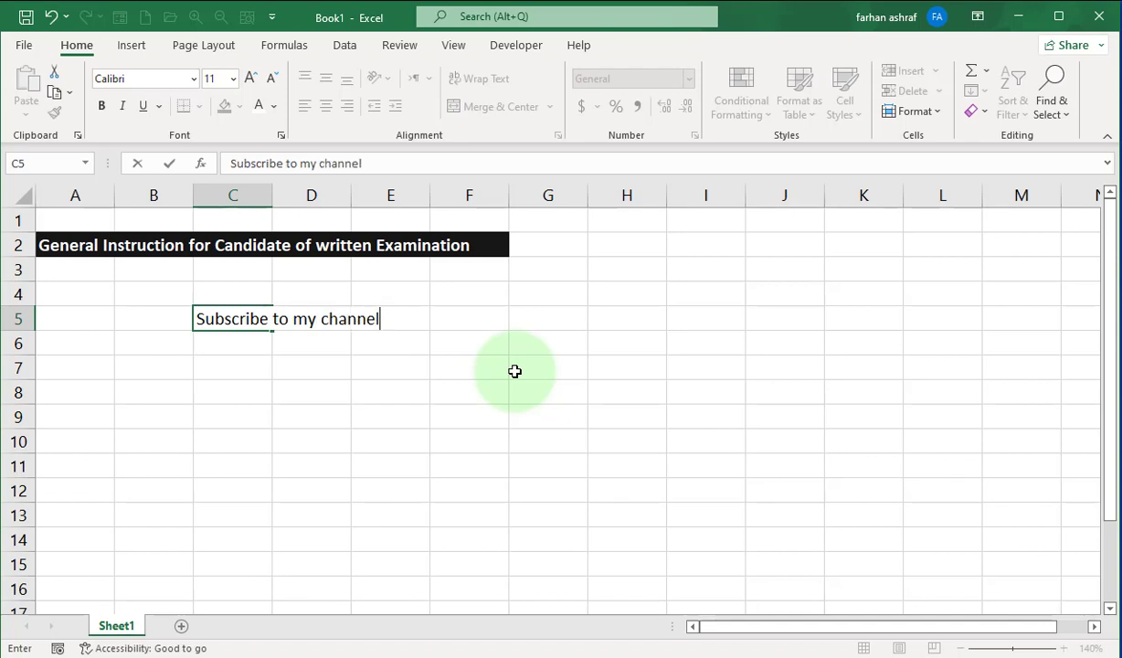
key("Return")
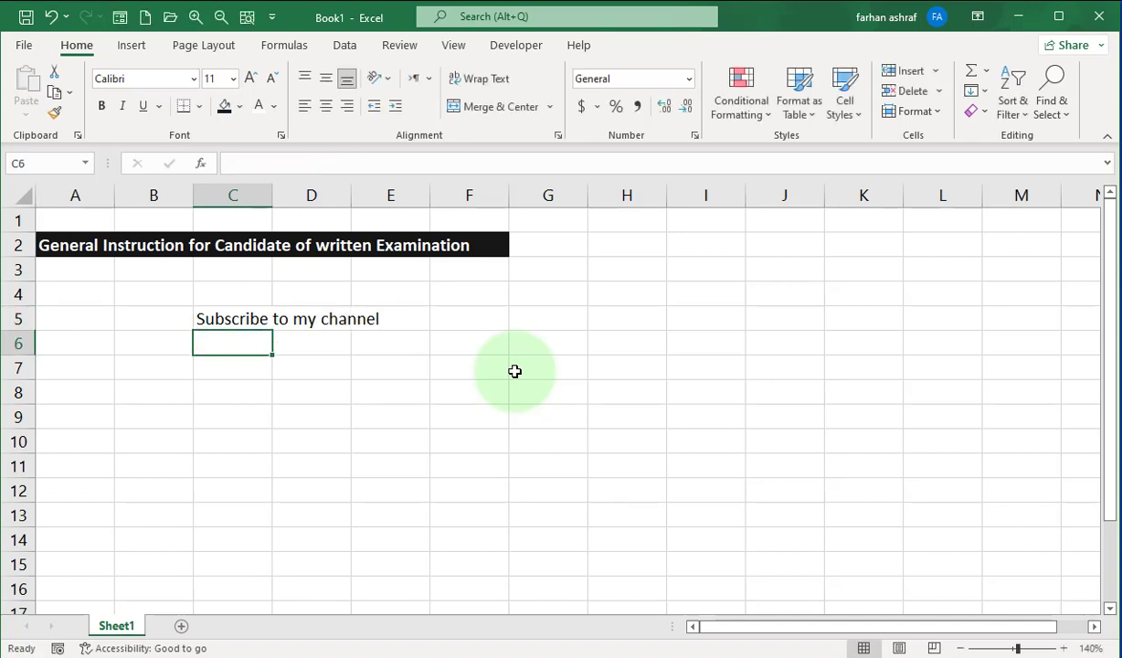
key("ctrl+z")
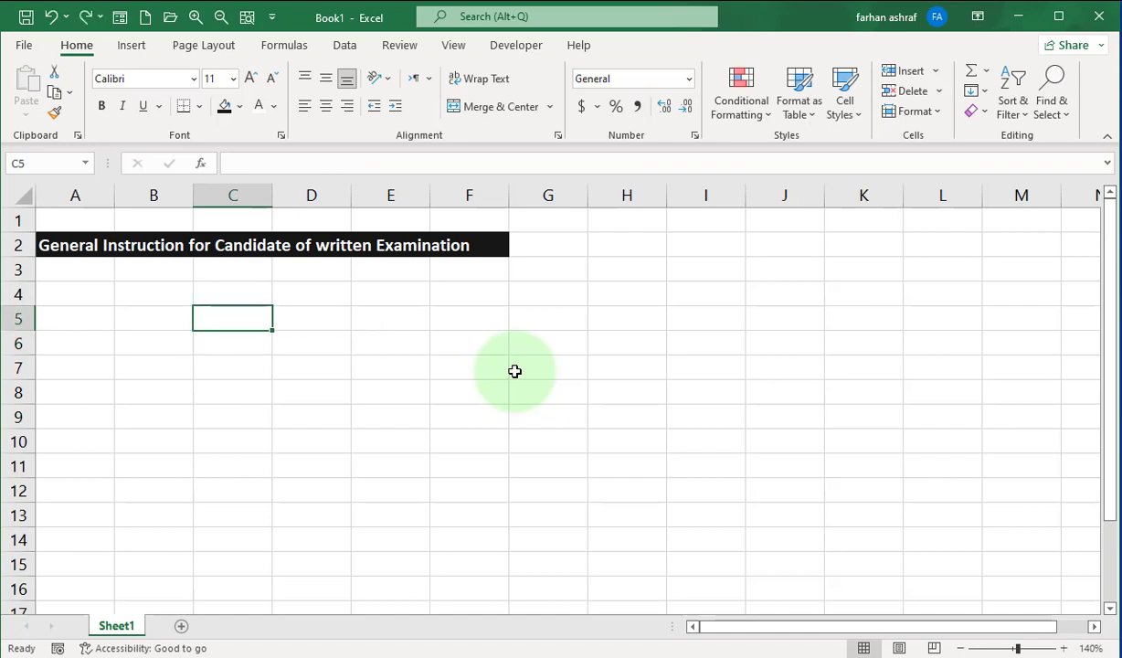
left_click(416, 364)
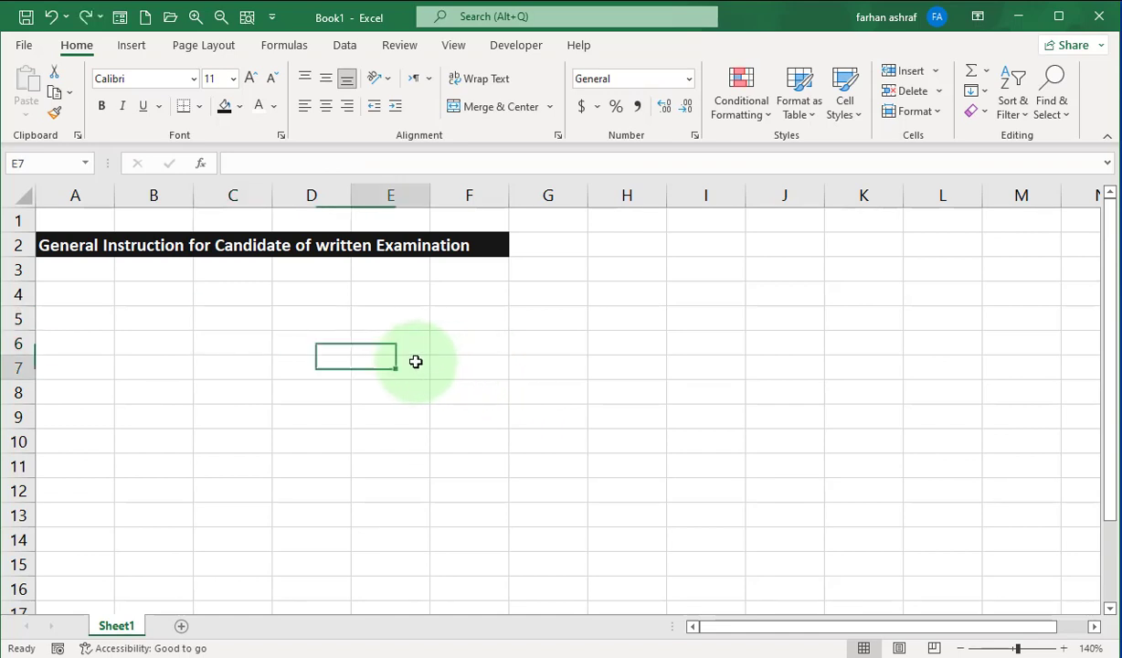
left_click(229, 315)
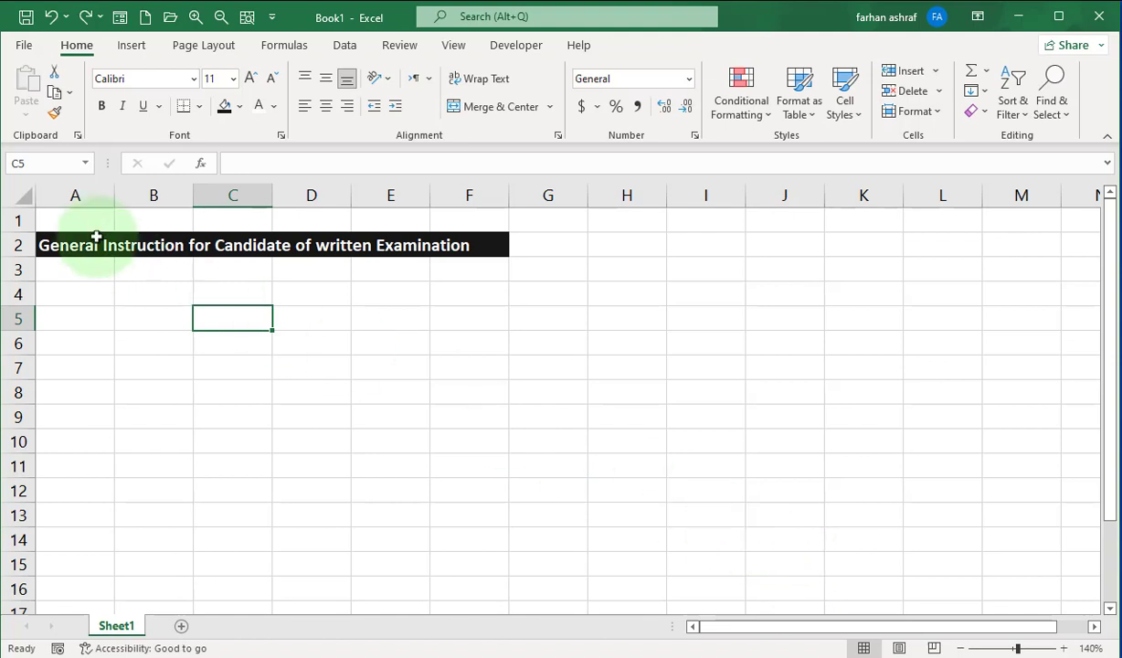
left_click_drag(75, 224, 664, 451)
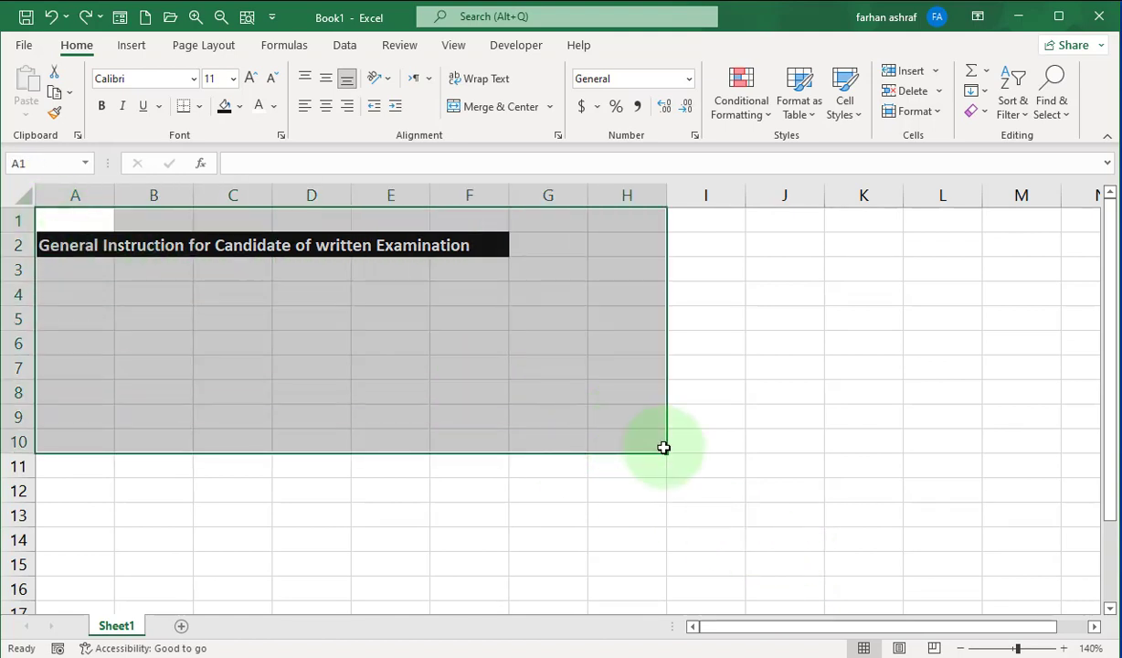
left_click(752, 375)
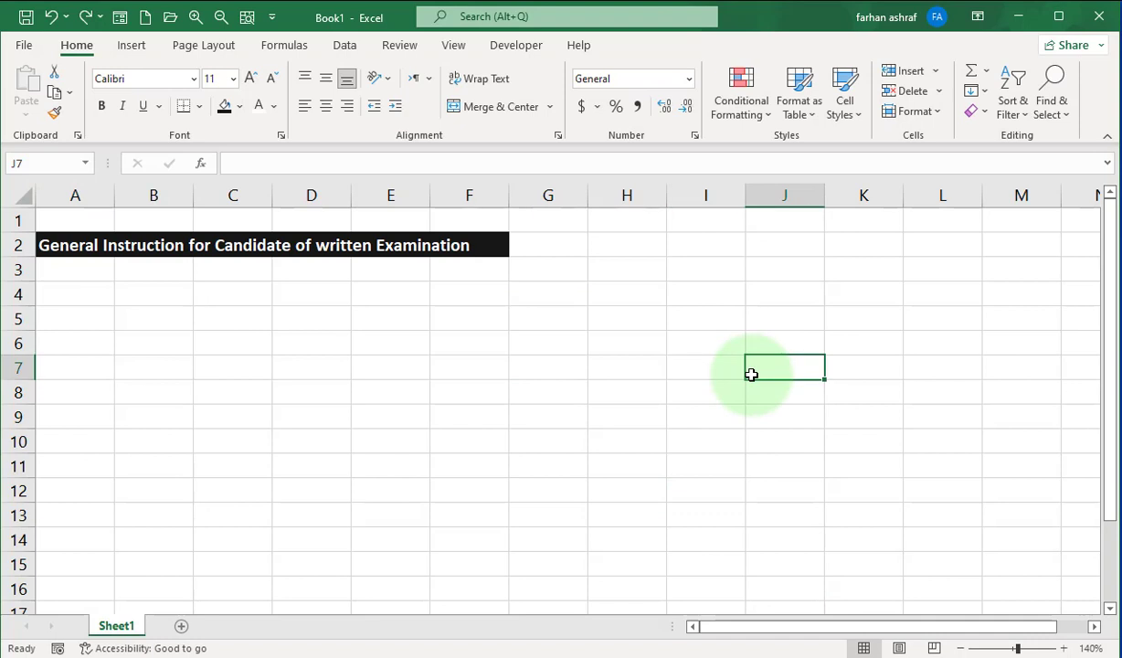
Enter a first name in cell C5 and "is going" in cell D5.
left_click(243, 321)
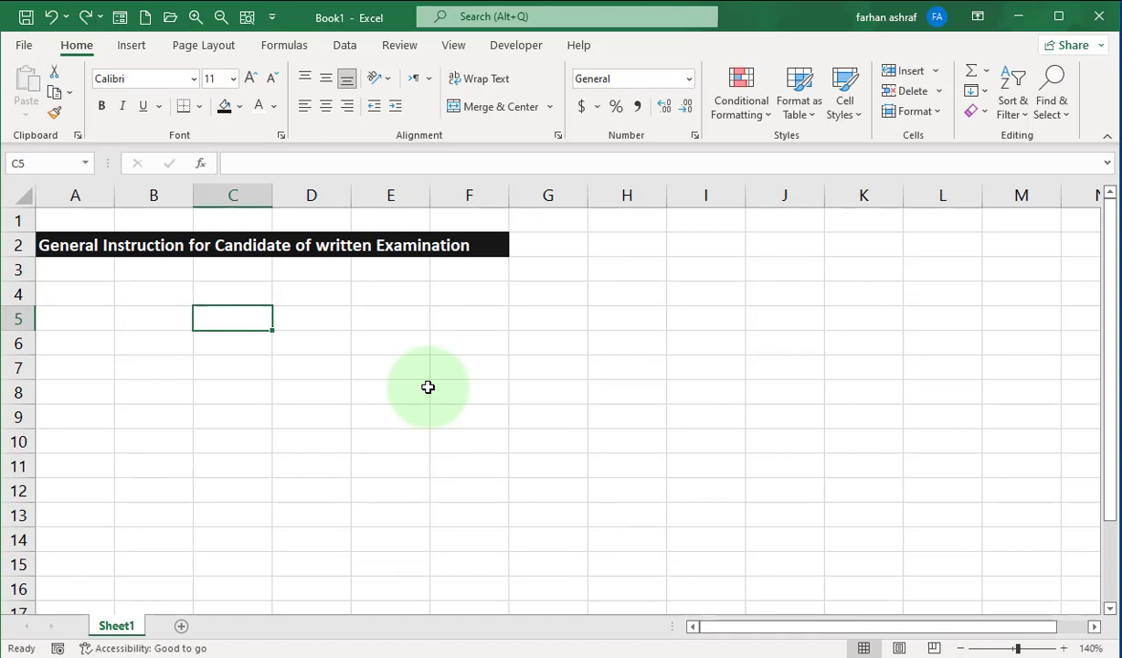
type("farhan")
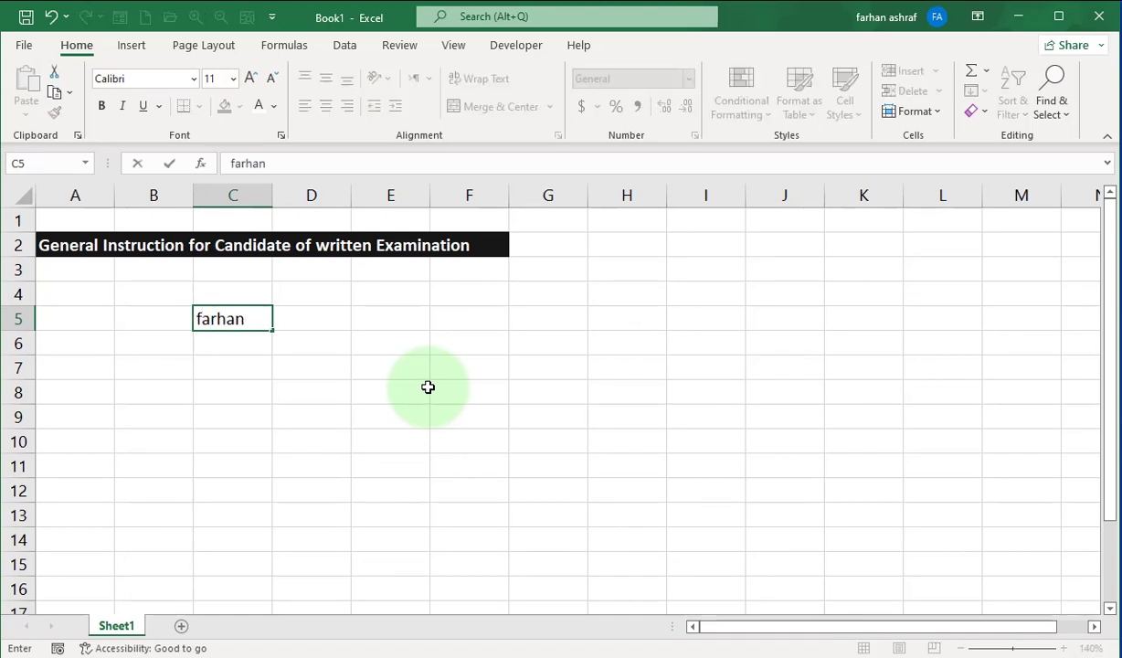
key("Tab")
type("j")
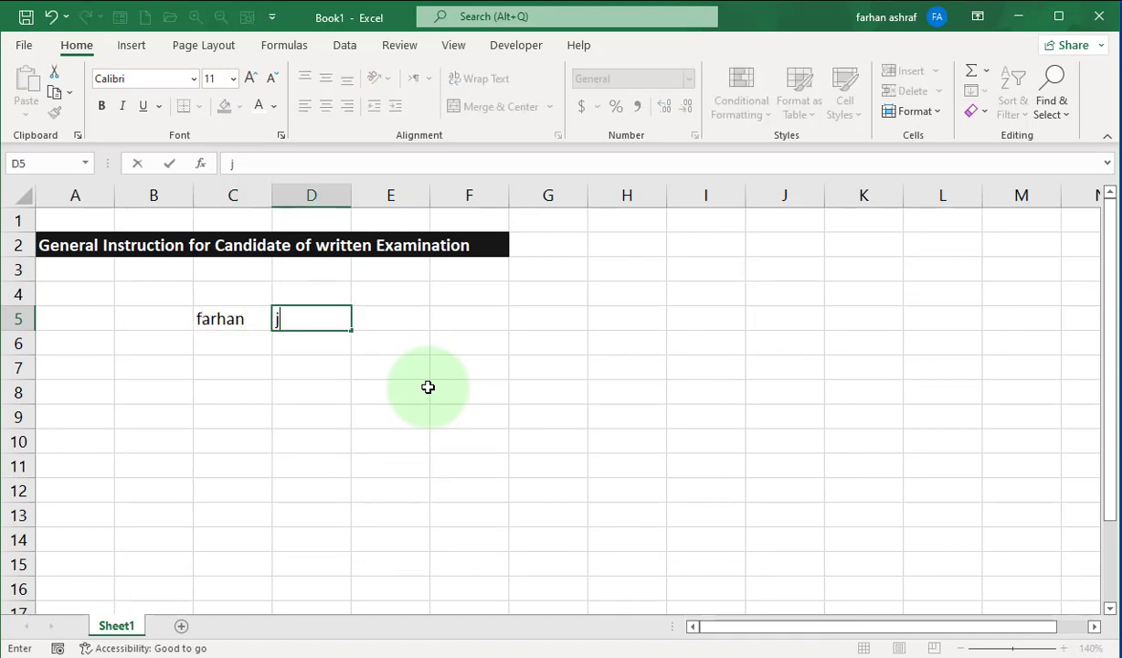
key("BackSpace")
type("is going")
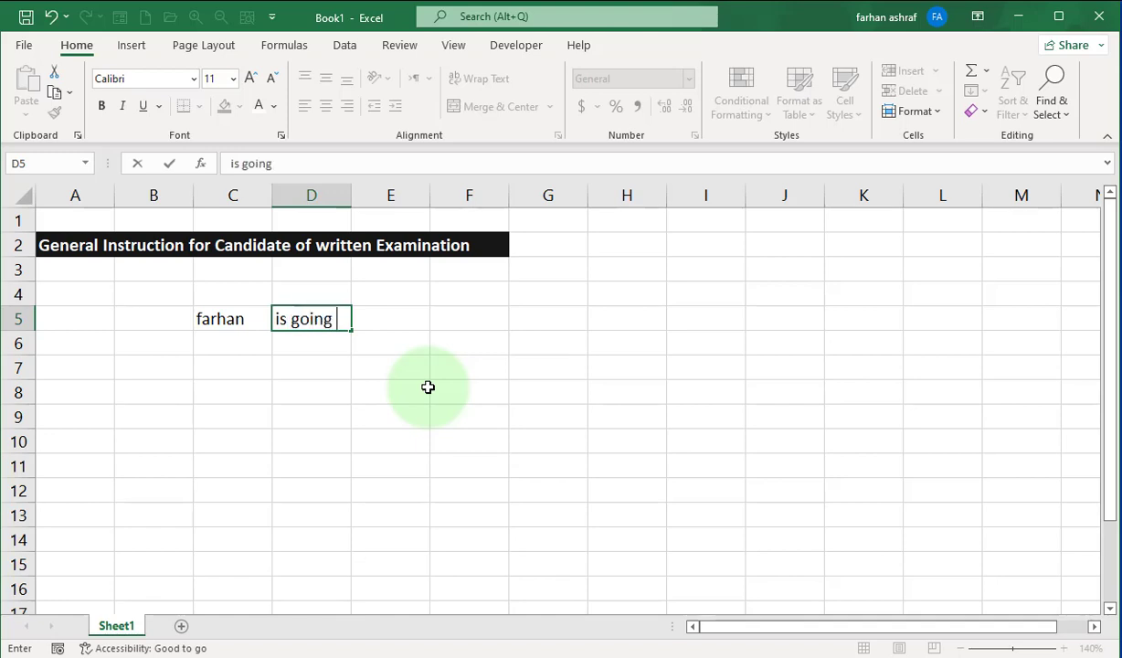
key("Return")
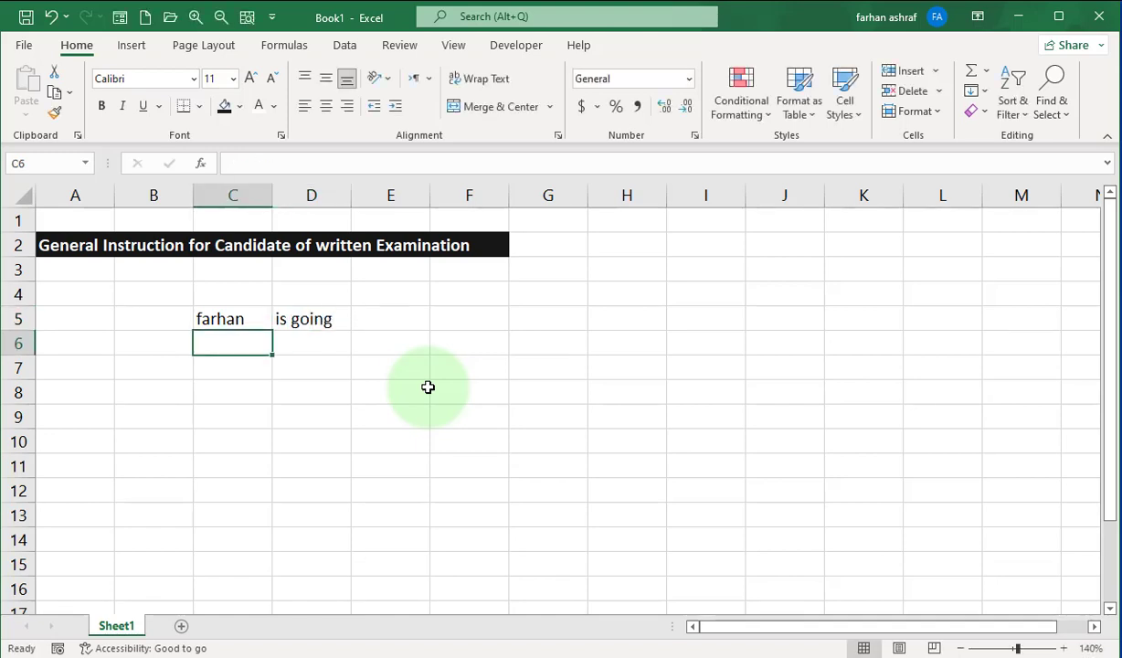
Clear the contents of cells B4:F8.
left_click_drag(169, 292, 462, 384)
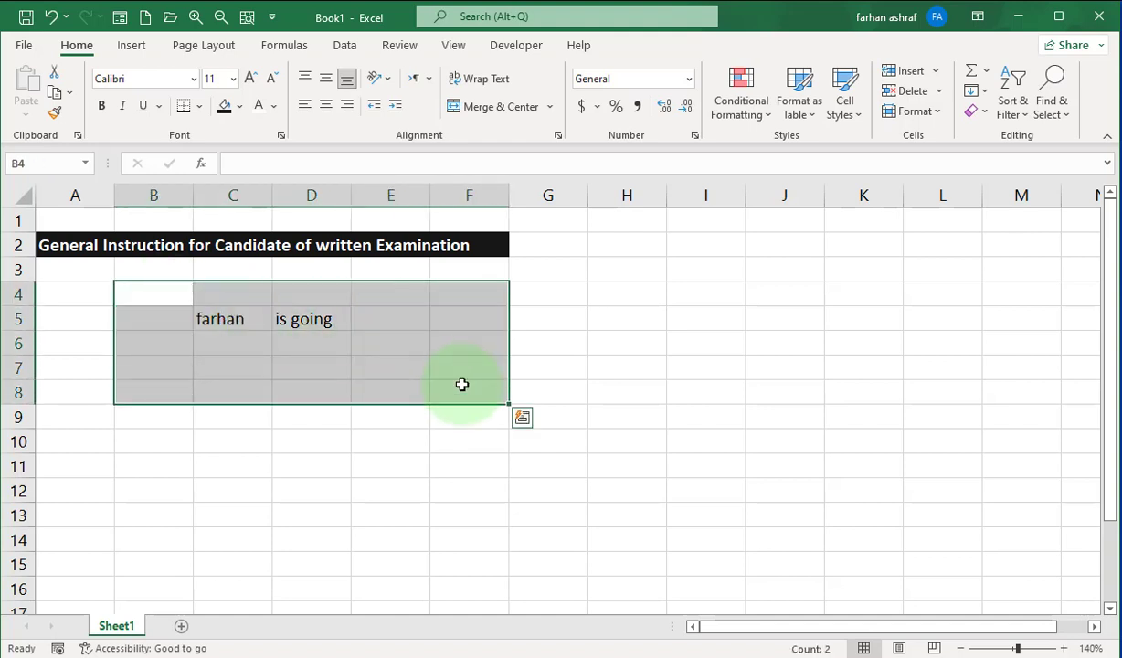
key("Delete")
left_click(602, 353)
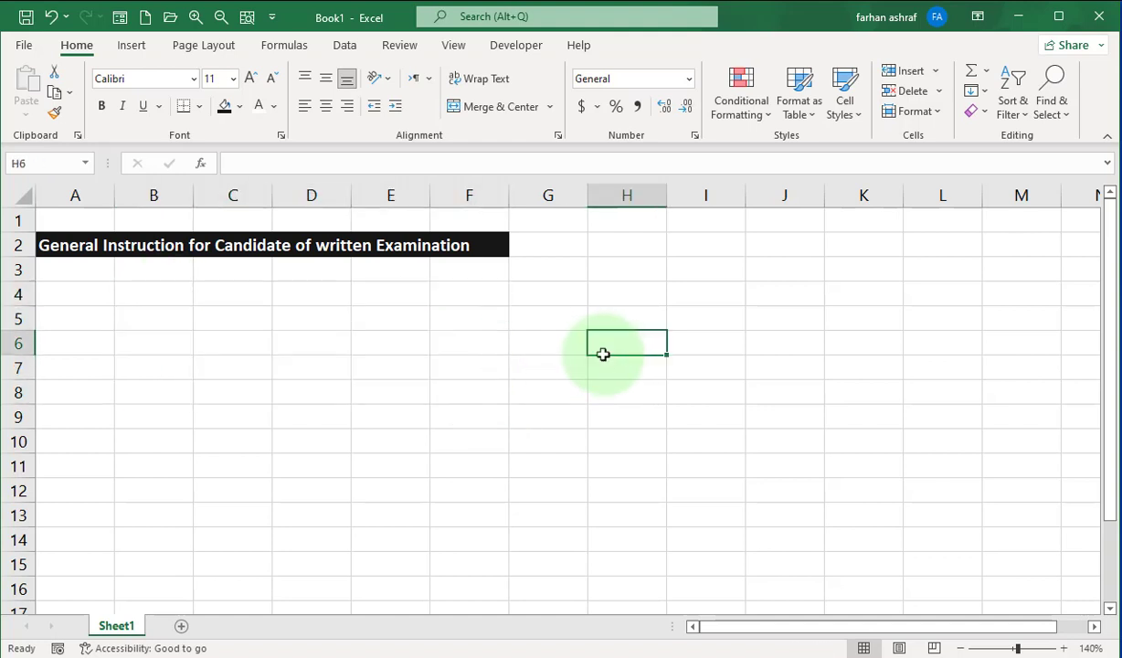
Begin cell A5 with the text "Arrive at examination hall befor 15 minutes and all student brings his Roll number slip and student id card copy".
left_click(85, 321)
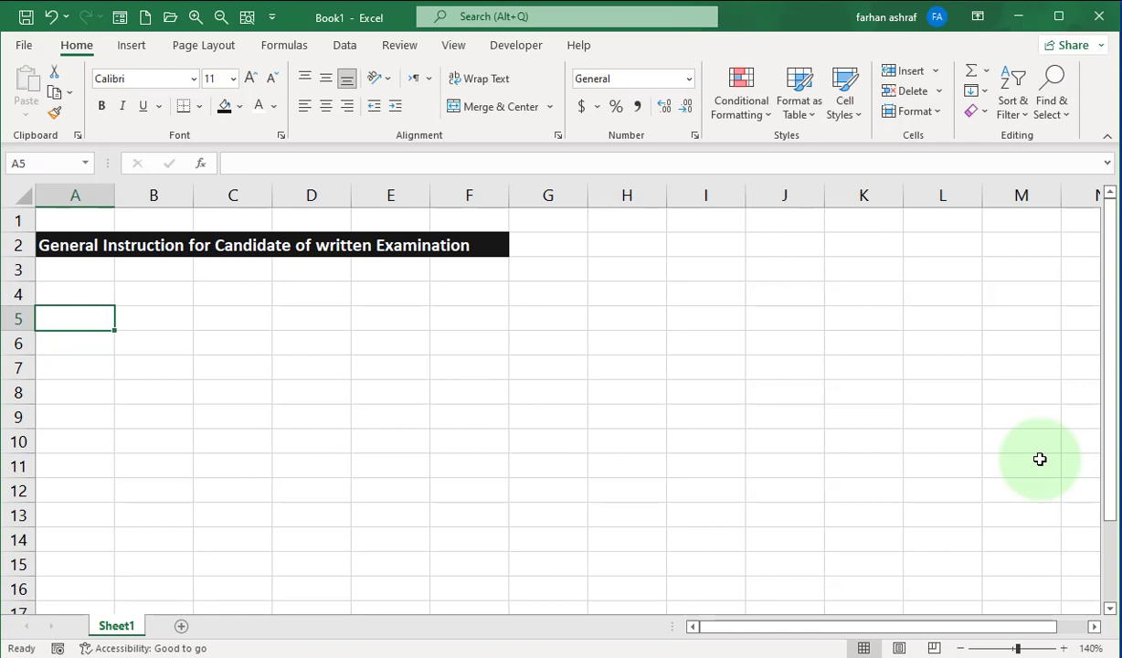
type("Arrive ")
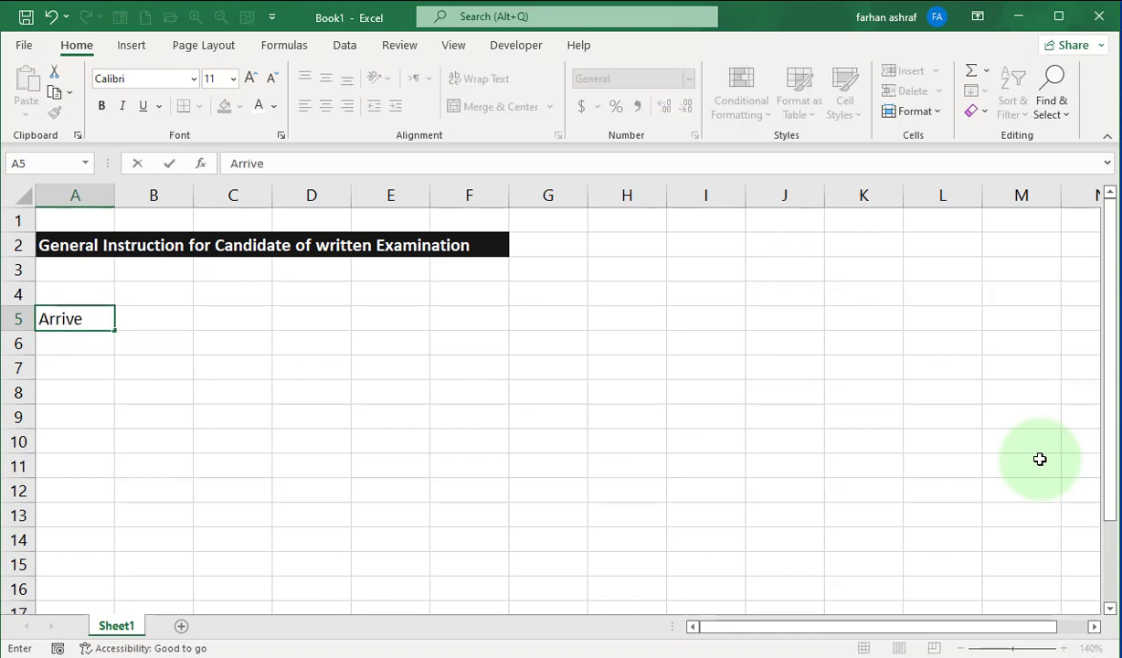
type("at examination hall befor 15 minutes and all student brings")
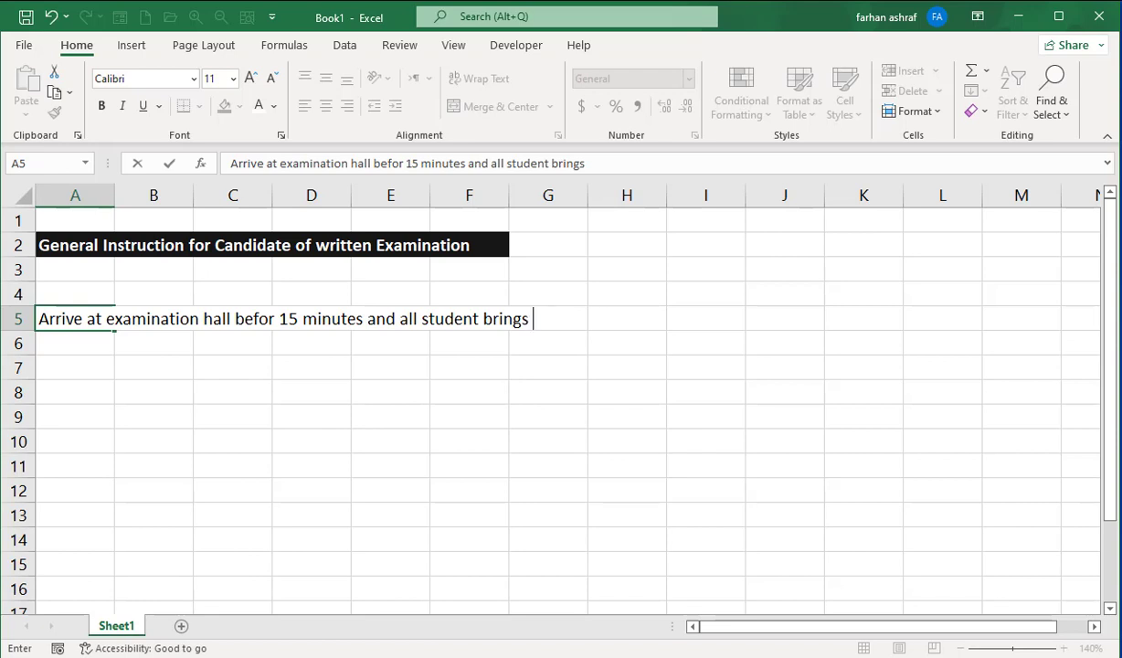
type(" his Roll n")
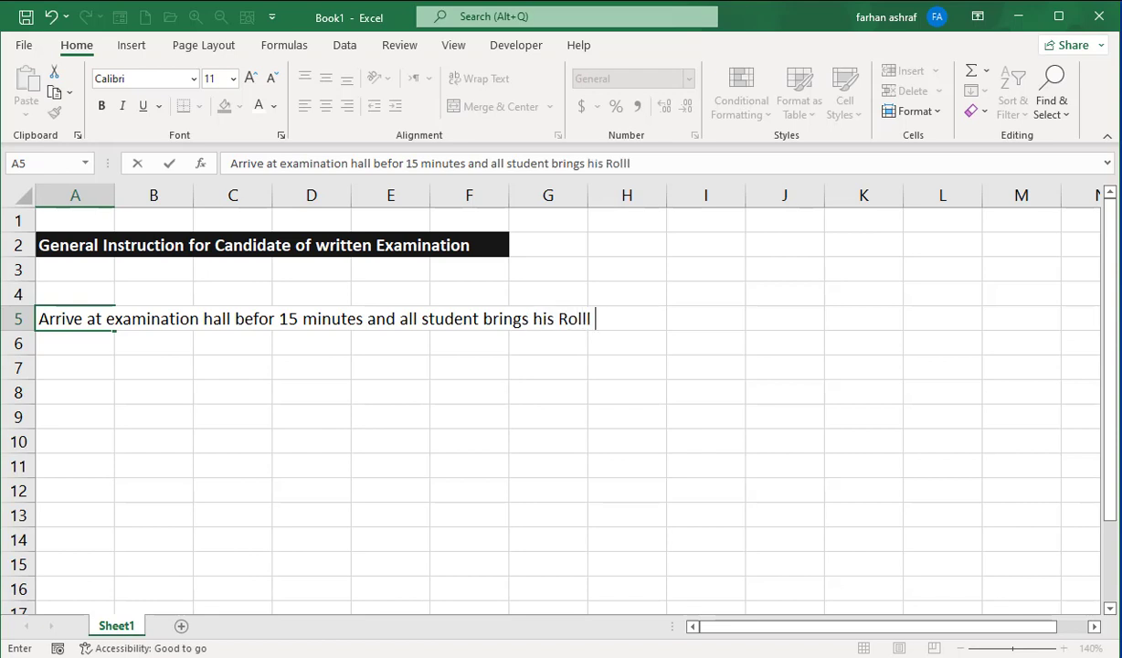
type("umber slip")
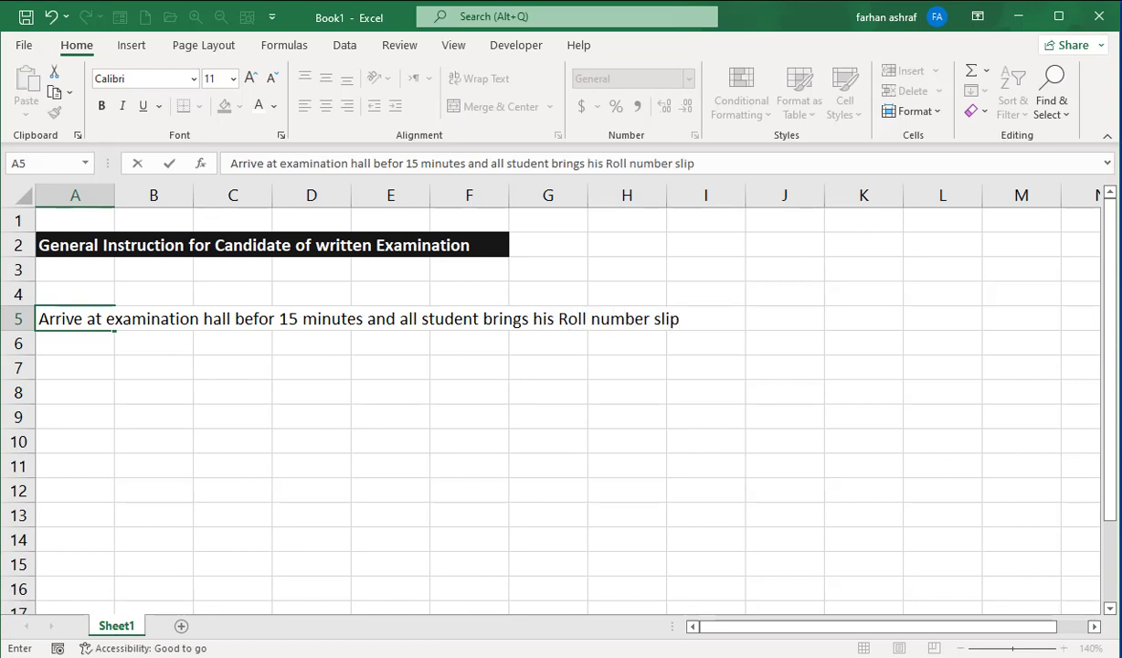
type(" and student")
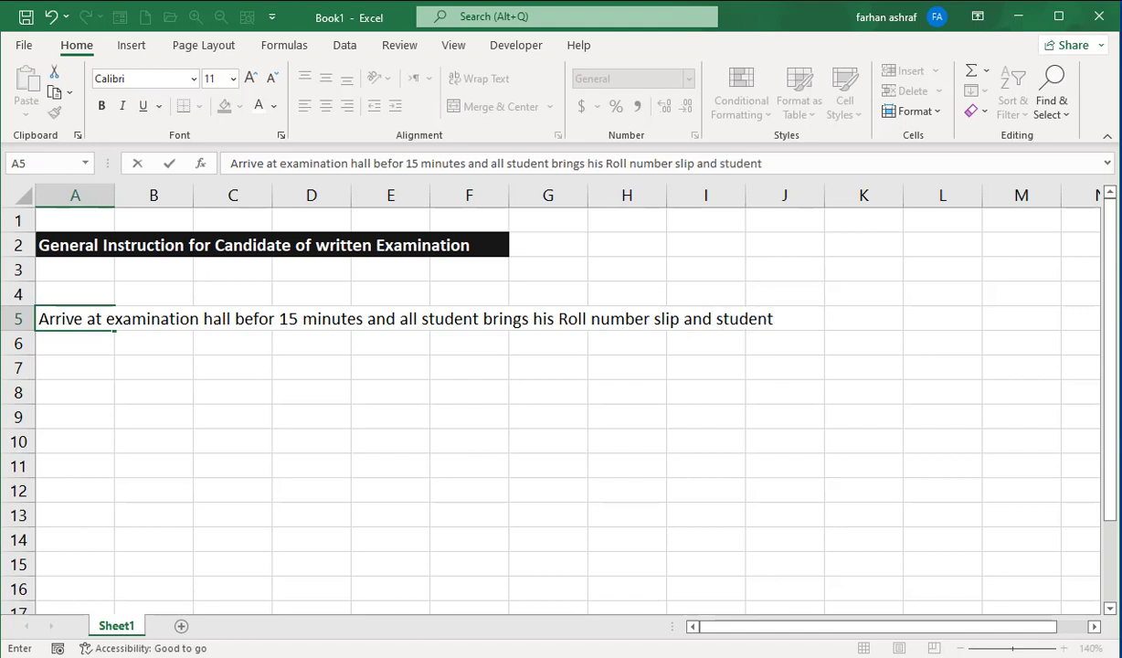
type(" id card copy ")
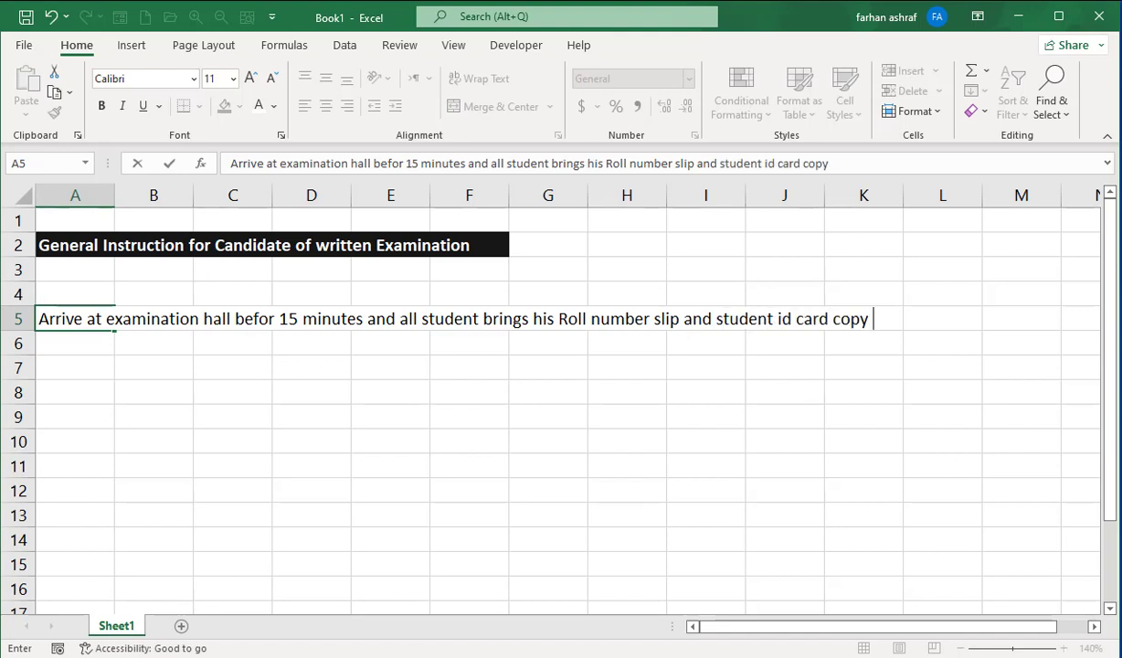
Complete the text in cell A5 with "and document is orignal otherwise management not allow.".
type("and docu")
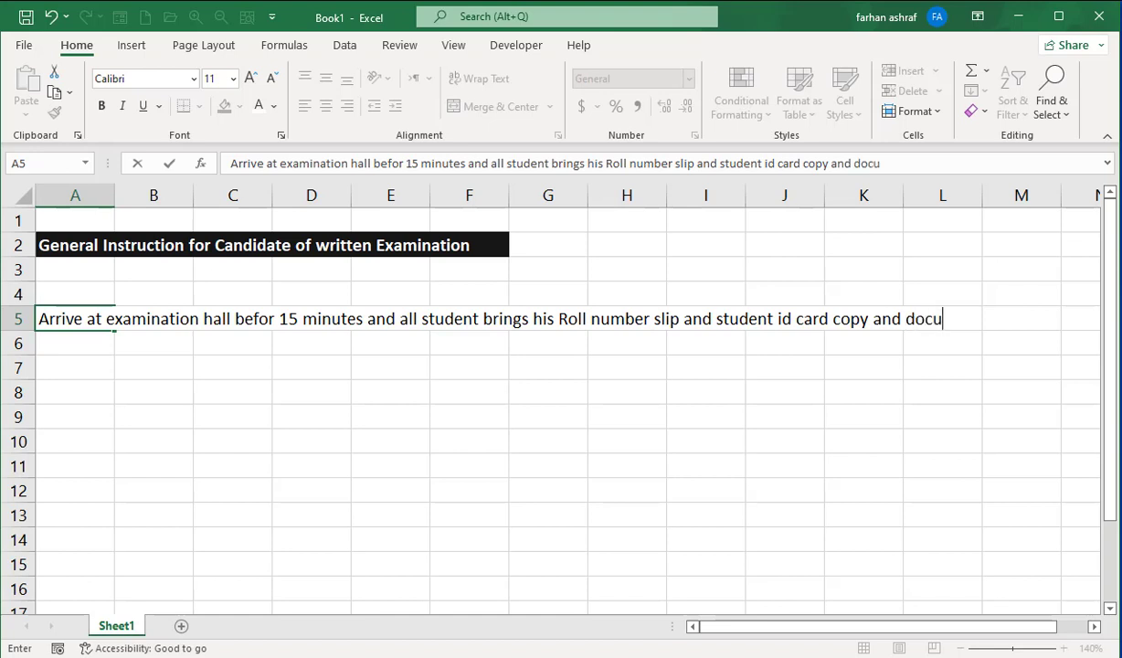
type("ment is in")
key("BackSpace")
key("BackSpace")
key("BackSpace")
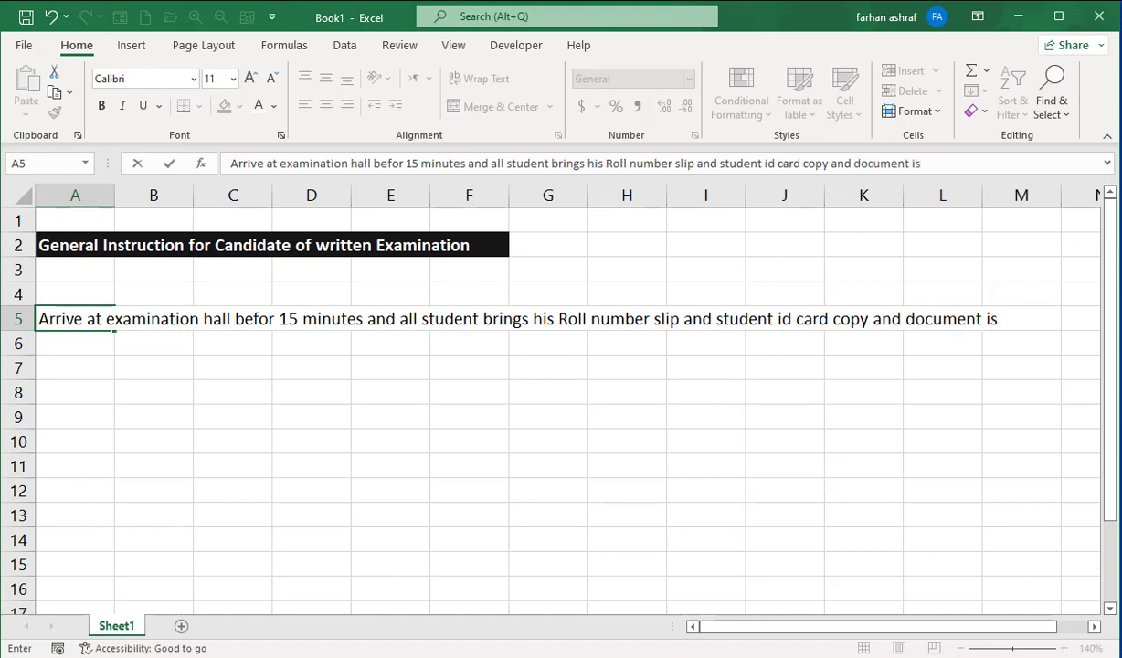
key("BackSpace")
type("s orignal")
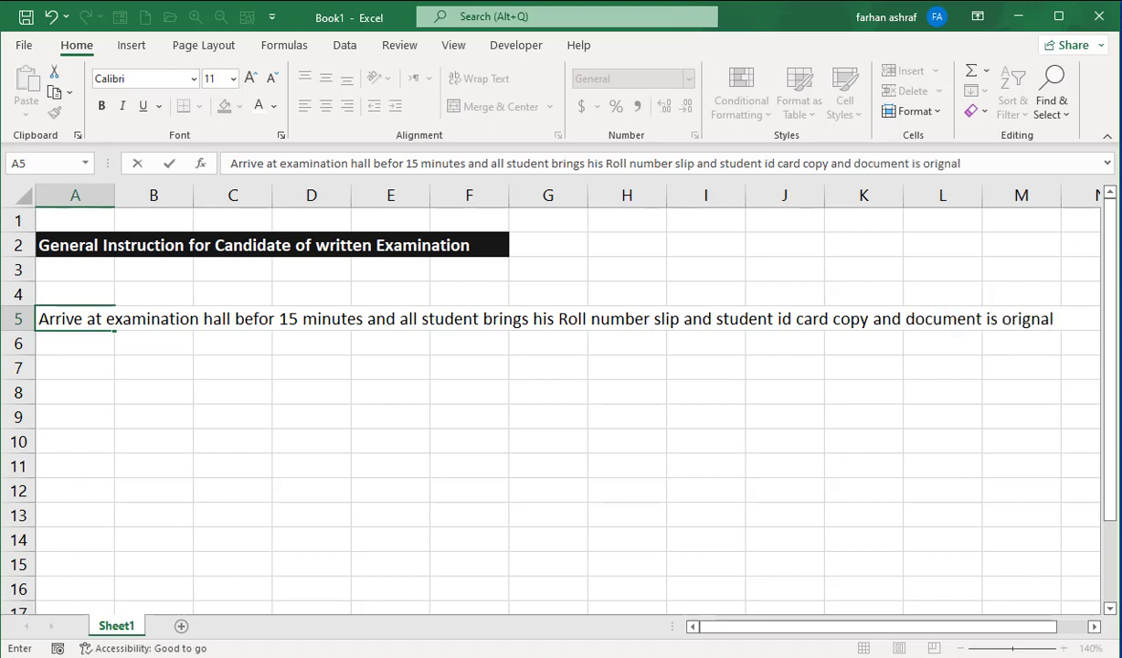
type(" otherwise ")
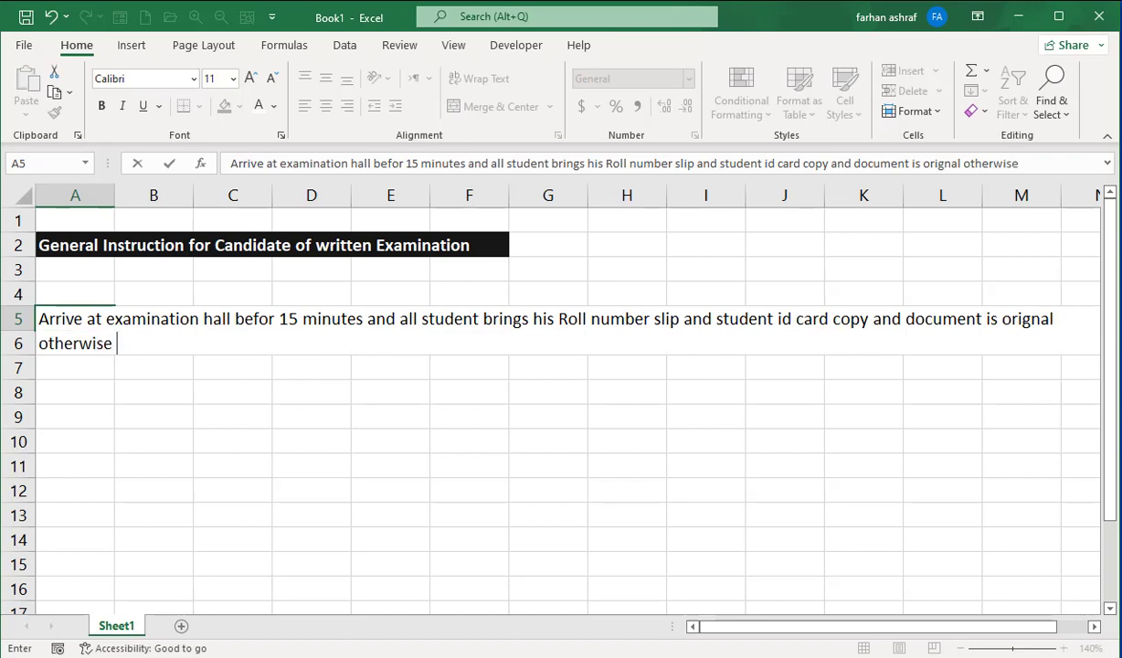
type("management not")
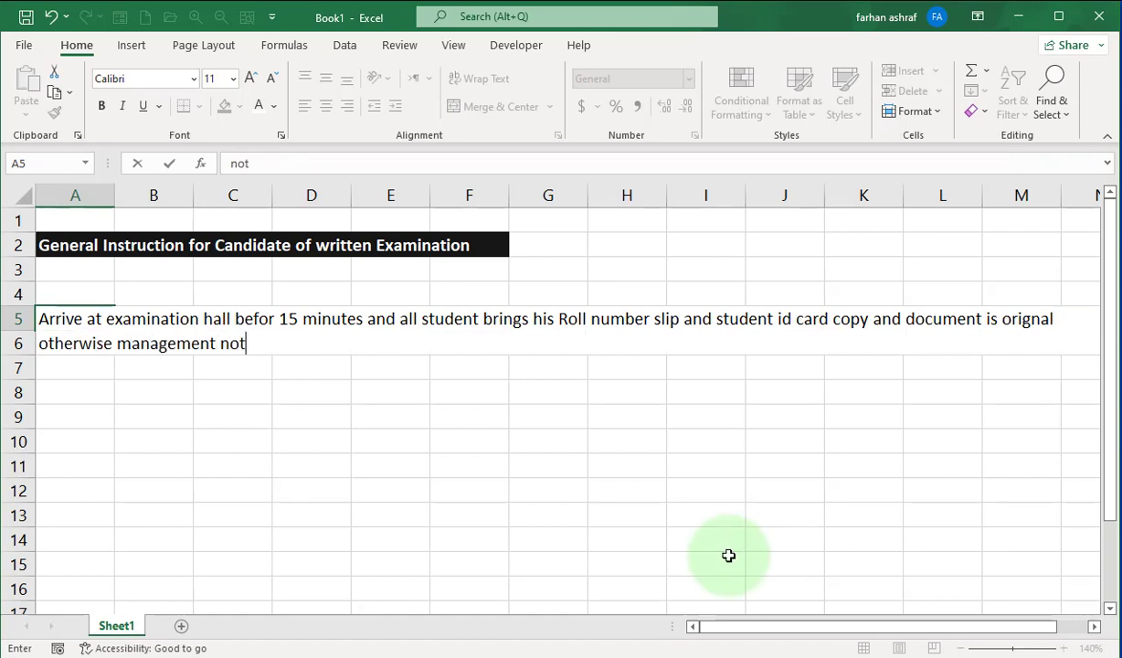
type(" allow.")
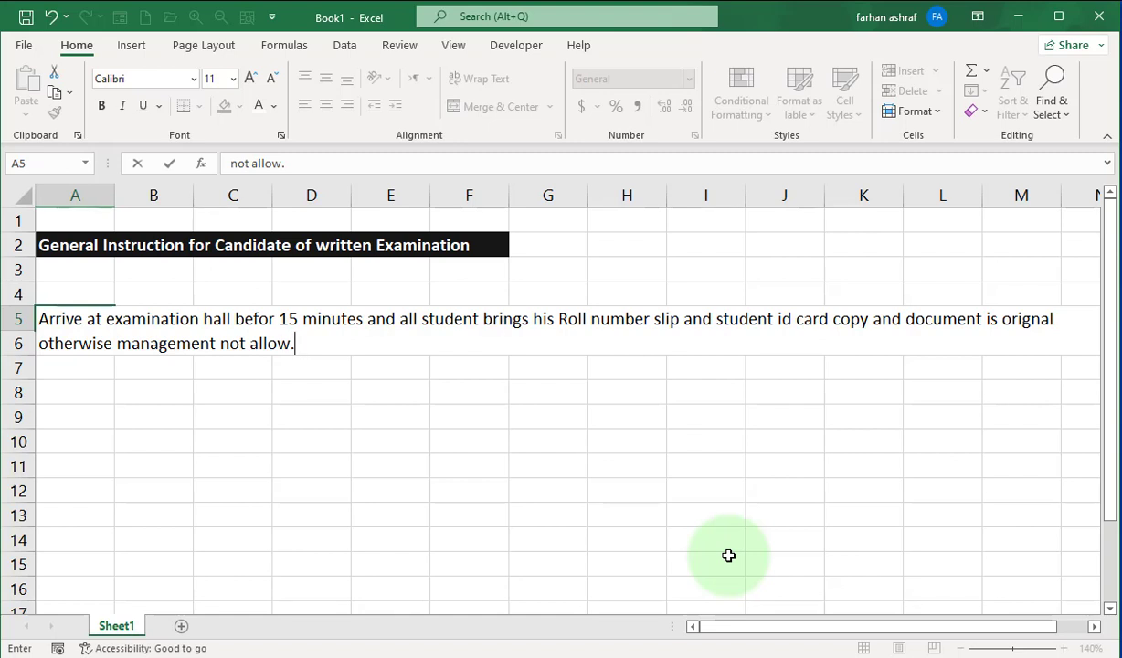
key("Return")
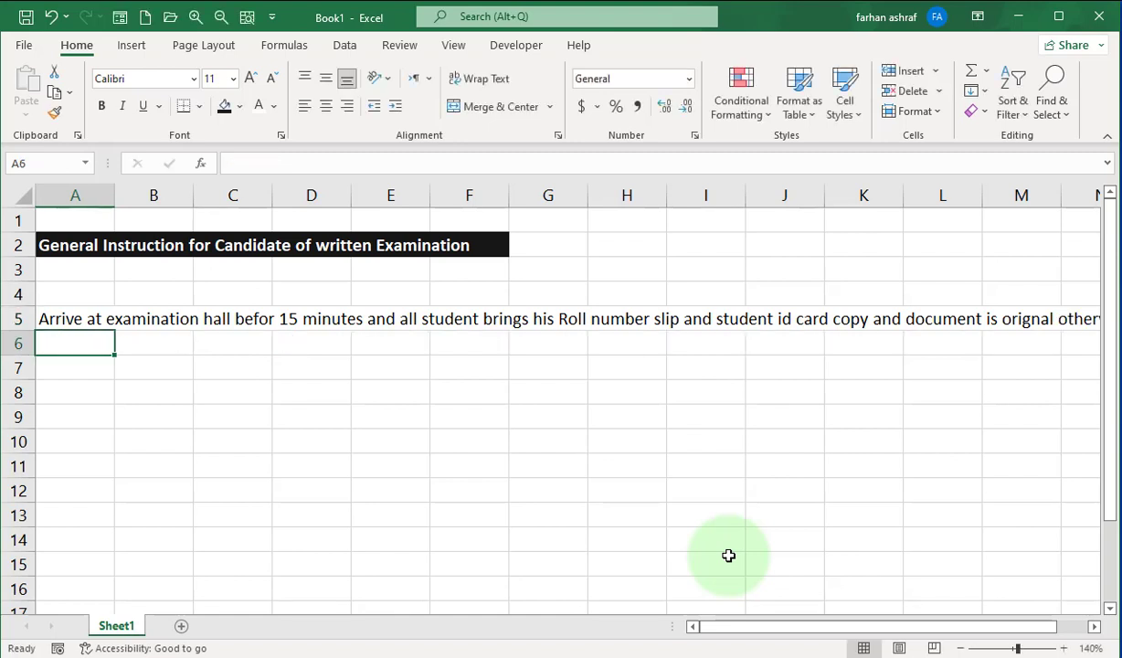
Examine which cell in row 5 holds the instruction by selecting A5, the overflowed cells E5:F5 and the block A5:F10.
left_click(418, 317)
left_click_drag(417, 317, 466, 320)
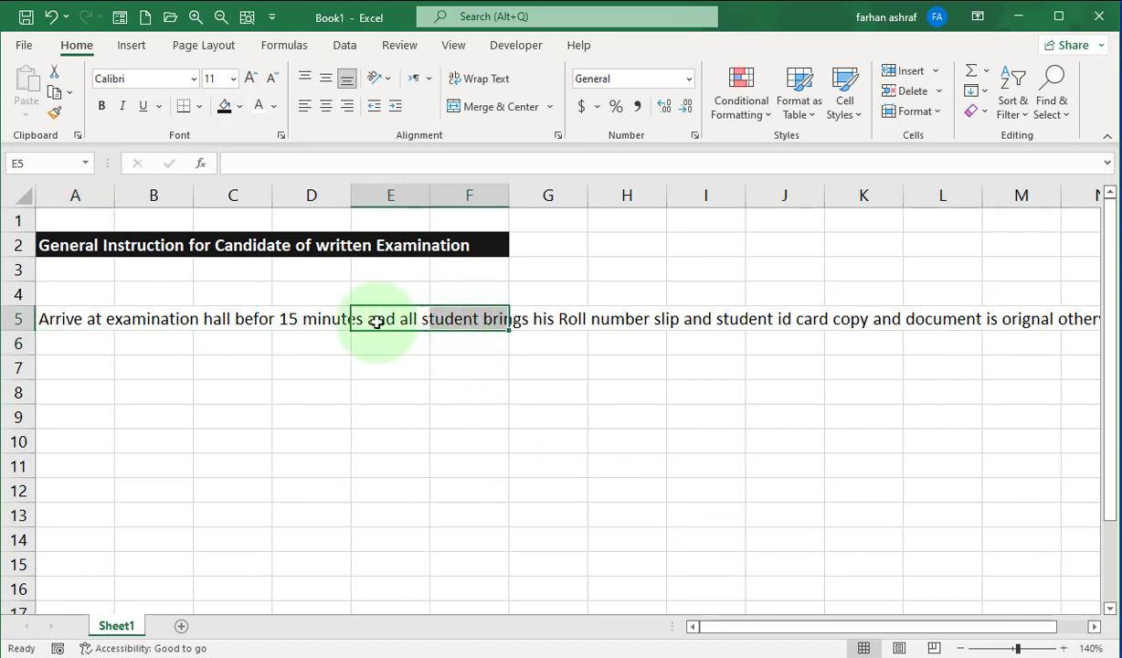
left_click_drag(76, 319, 493, 440)
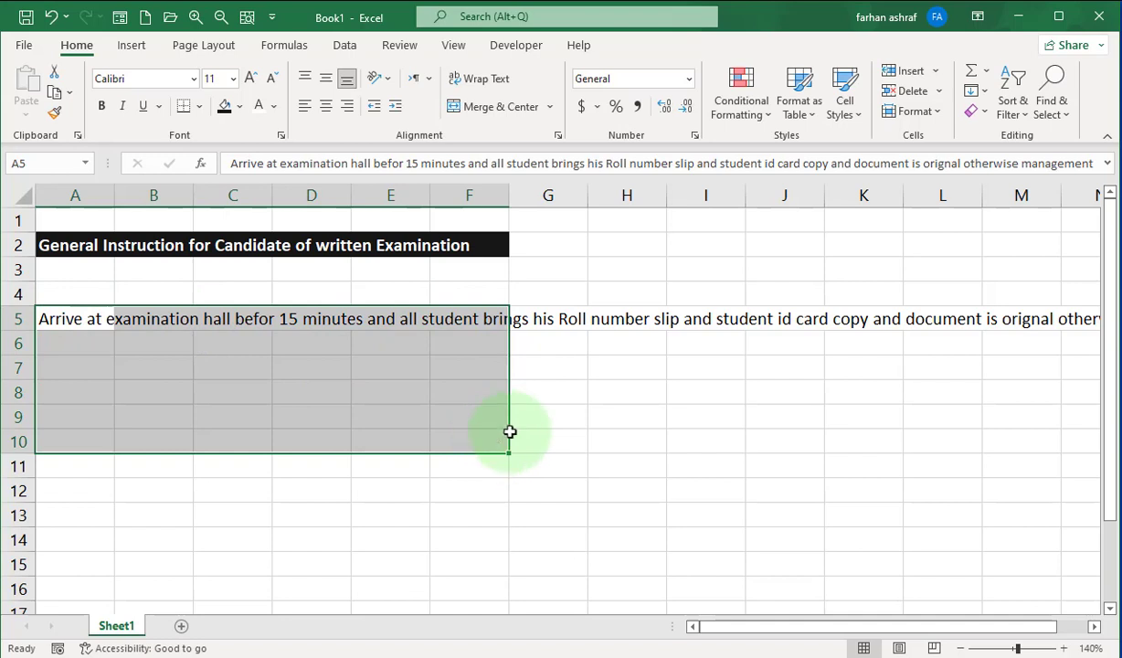
left_click(579, 397)
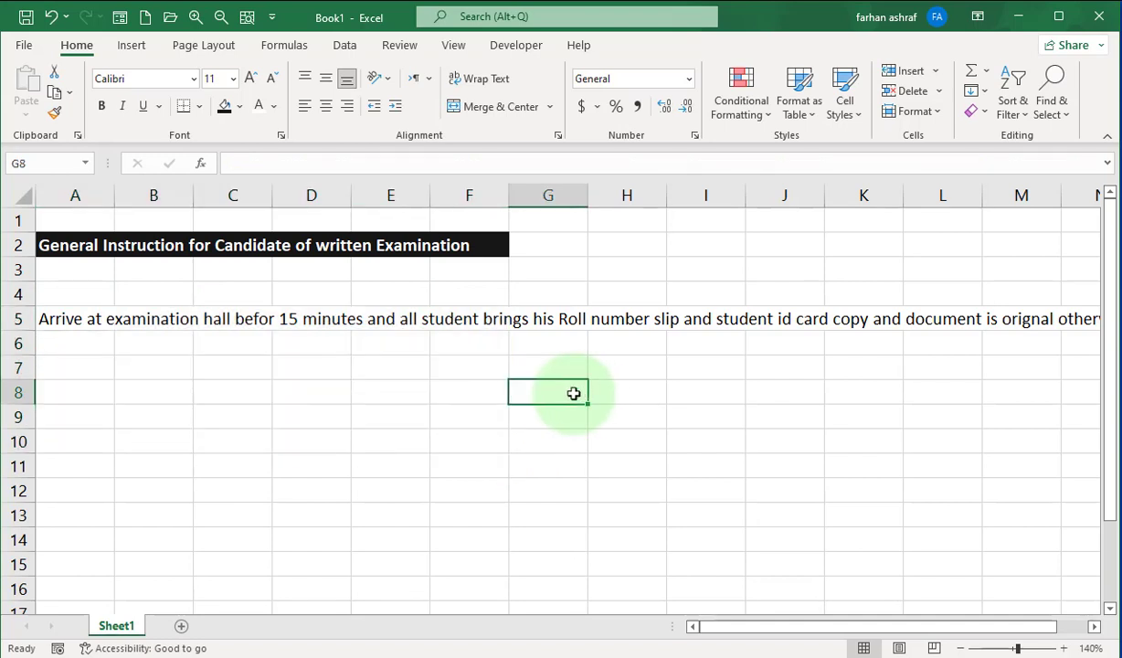
left_click(70, 322)
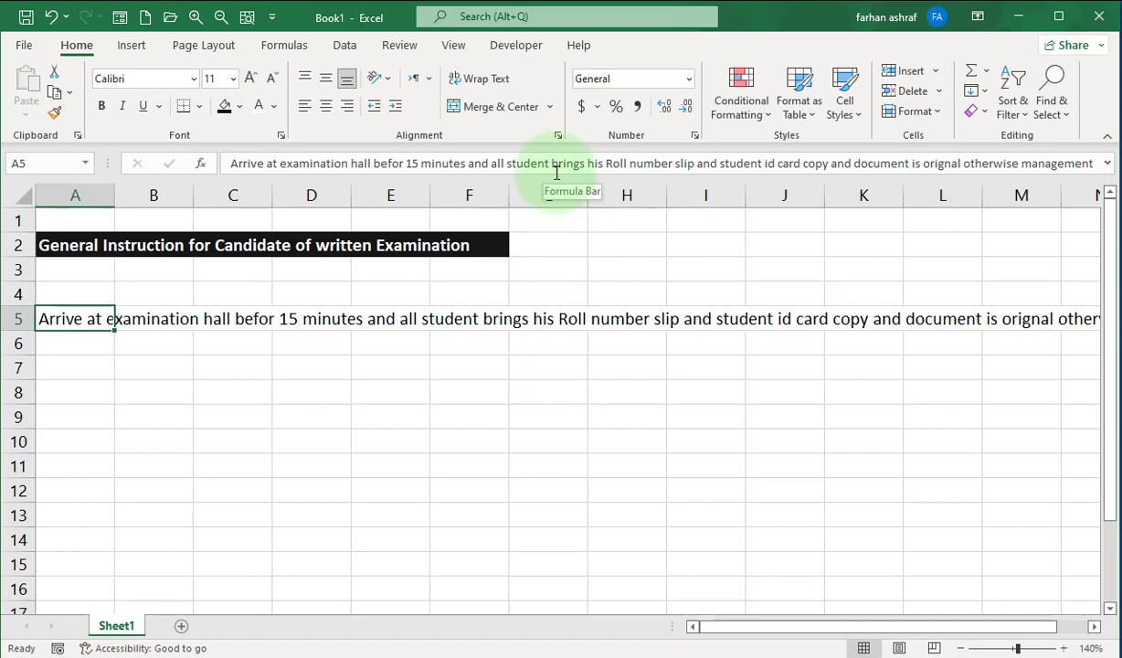
left_click(447, 319)
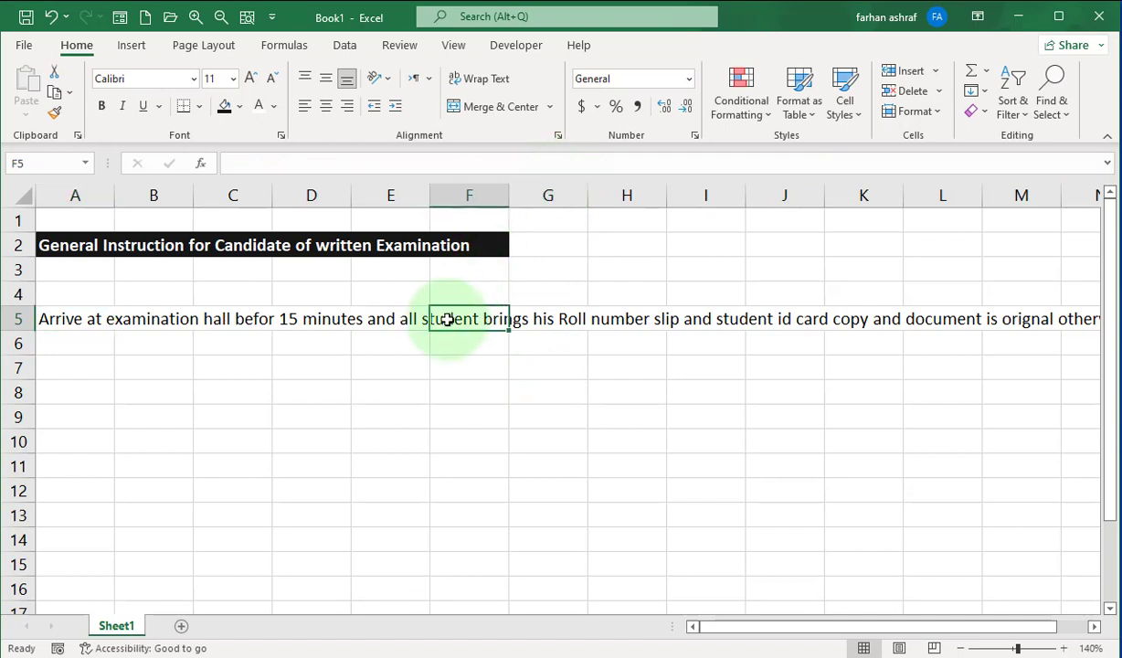
left_click(513, 397)
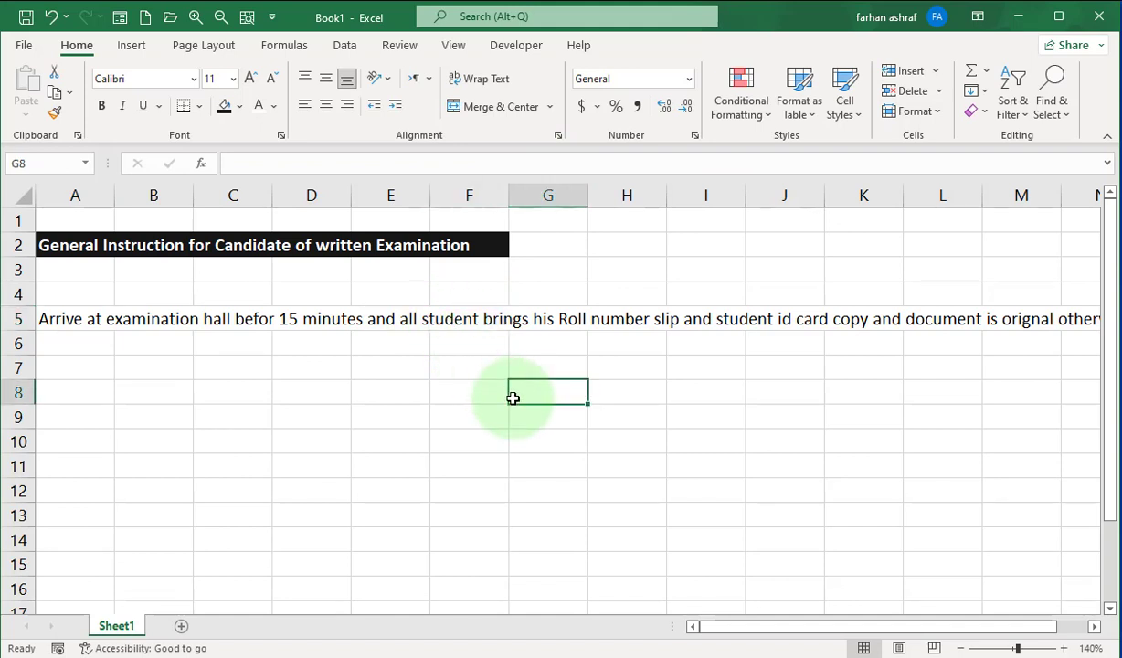
left_click(66, 324)
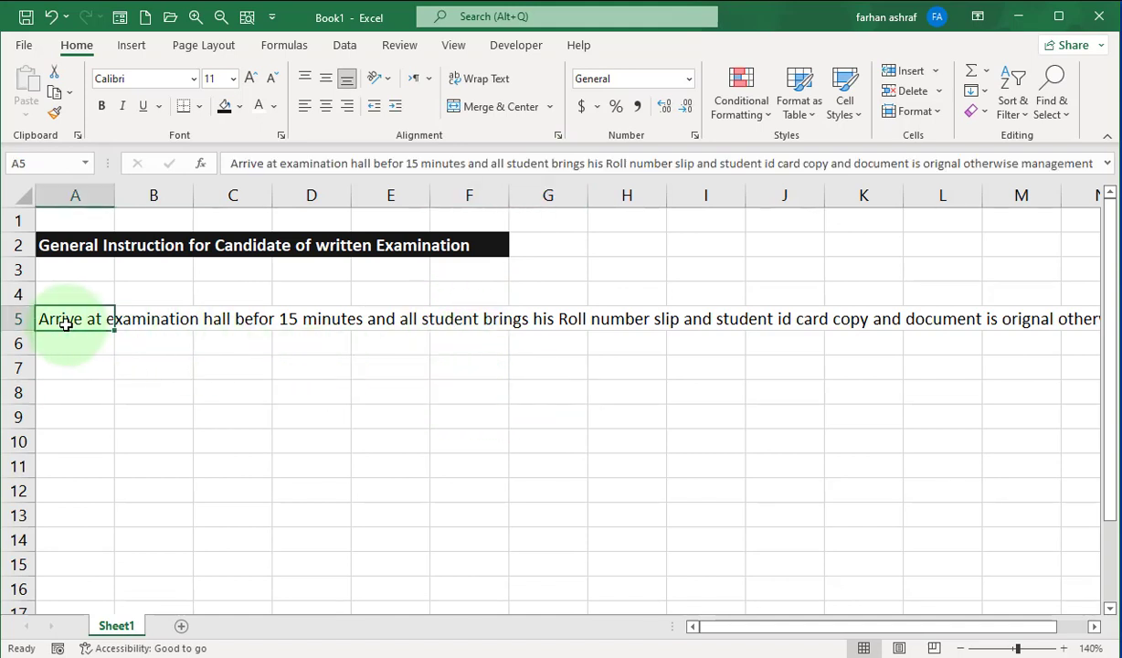
Move the text from "brings his Roll number slip" onward out of cell A5 into cell A6.
left_click_drag(551, 163, 1103, 163)
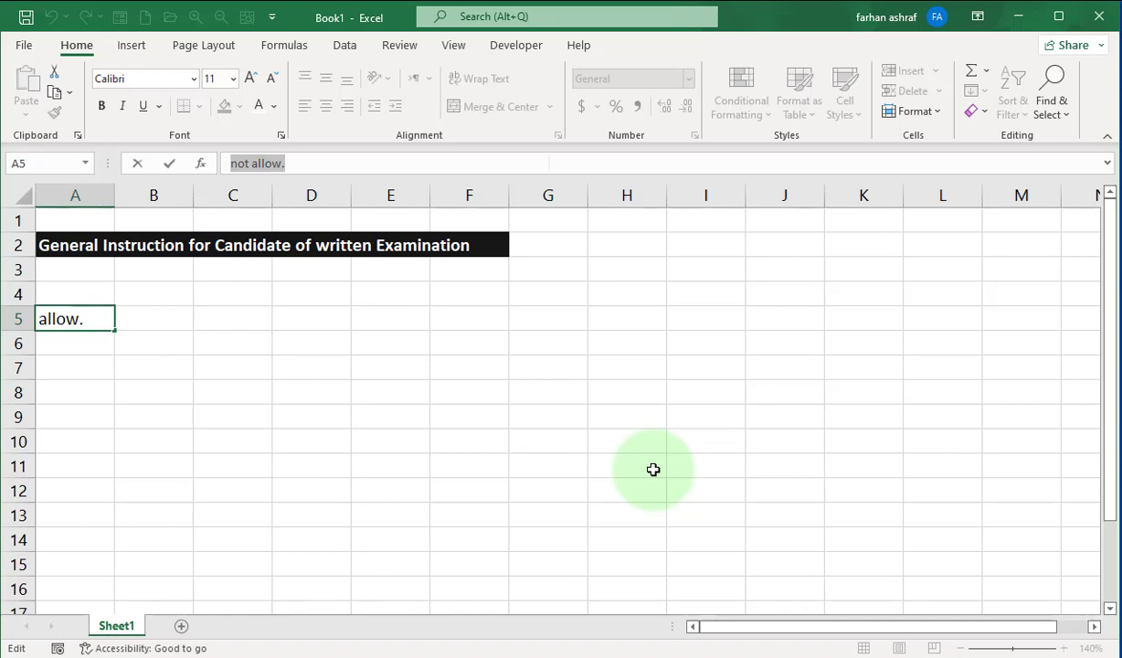
key("BackSpace")
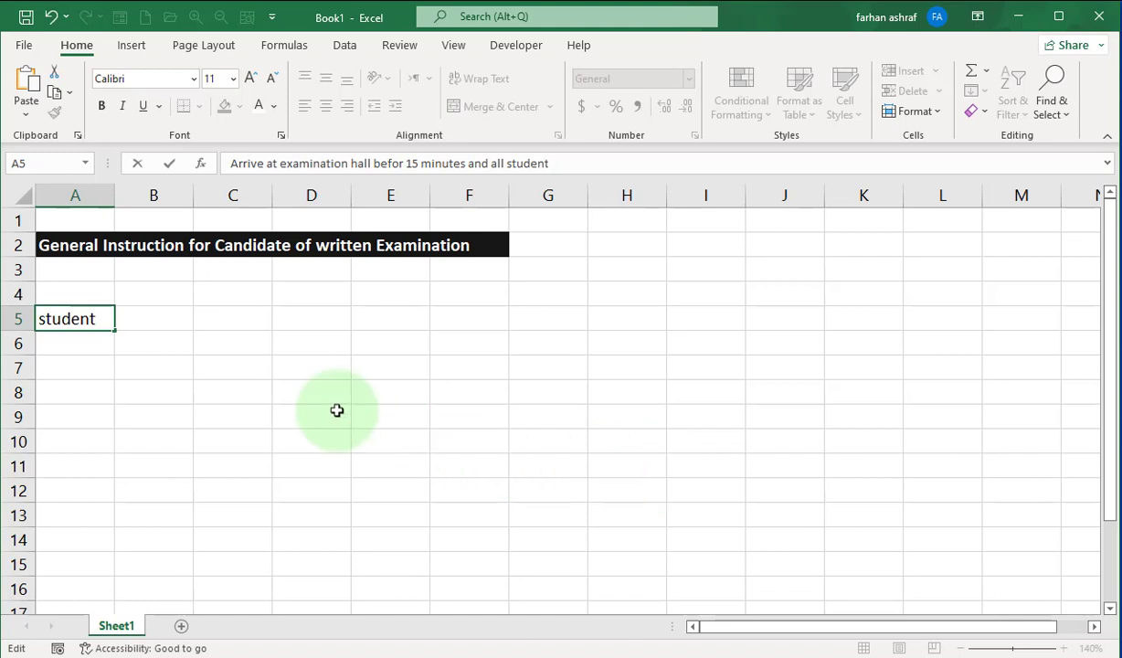
left_click(75, 342)
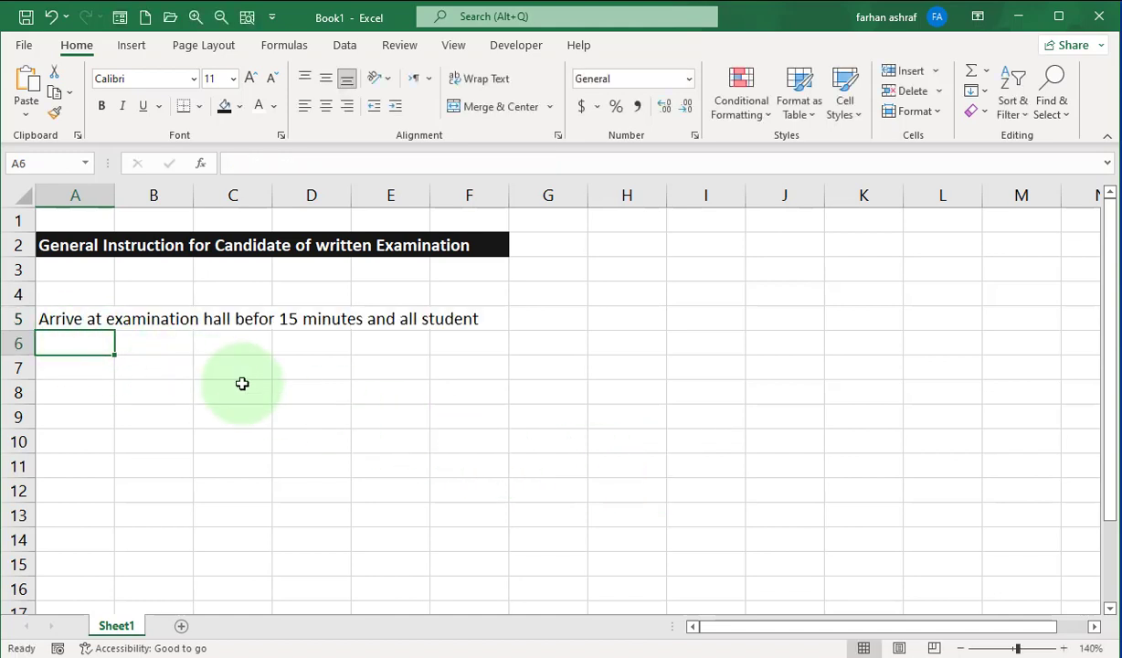
type("brings his Roll number slip and student id card copy and document is orignal otherwise management not allow.")
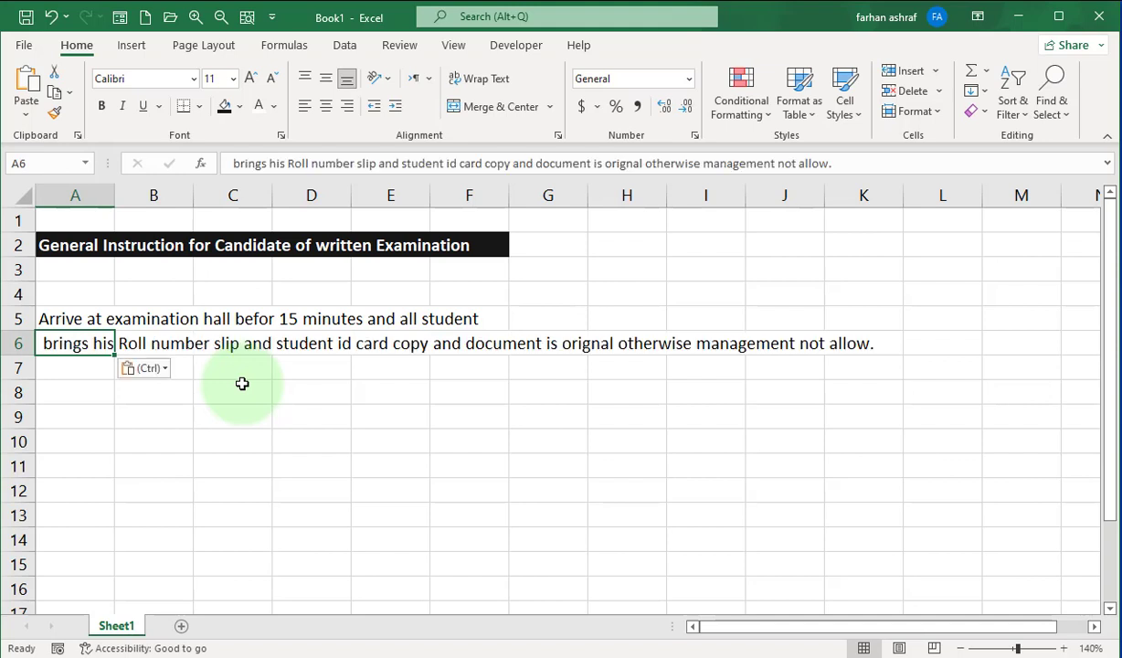
Move the text "document is orignal otherwise management not allow." from the end of cell A6 into cell A7.
left_click(69, 321)
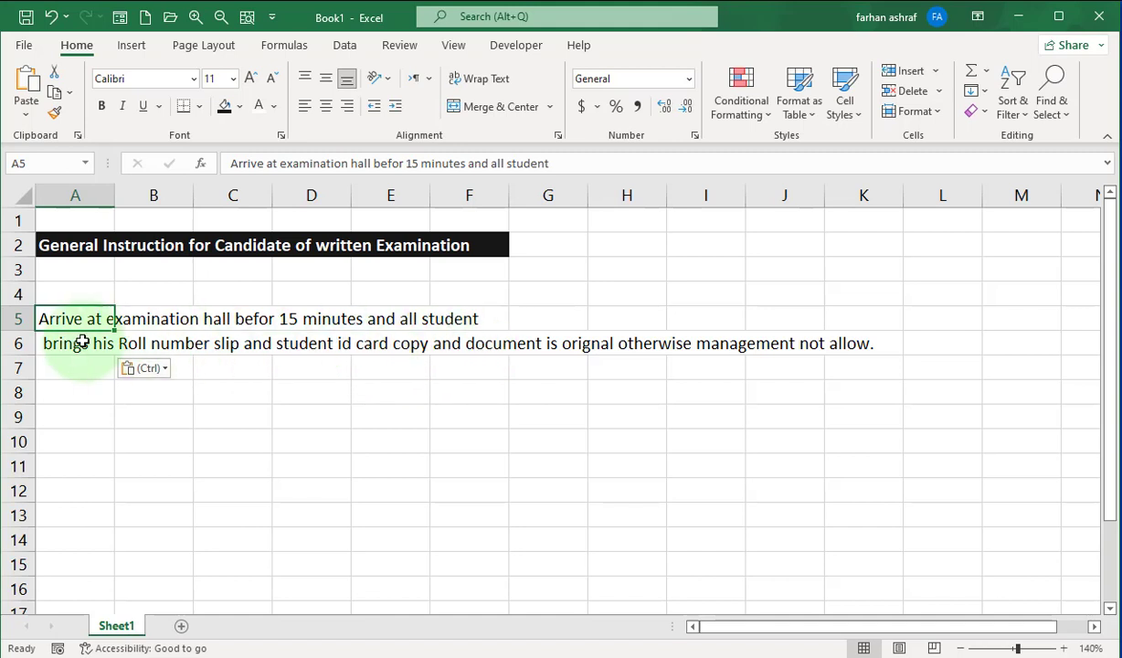
left_click(82, 342)
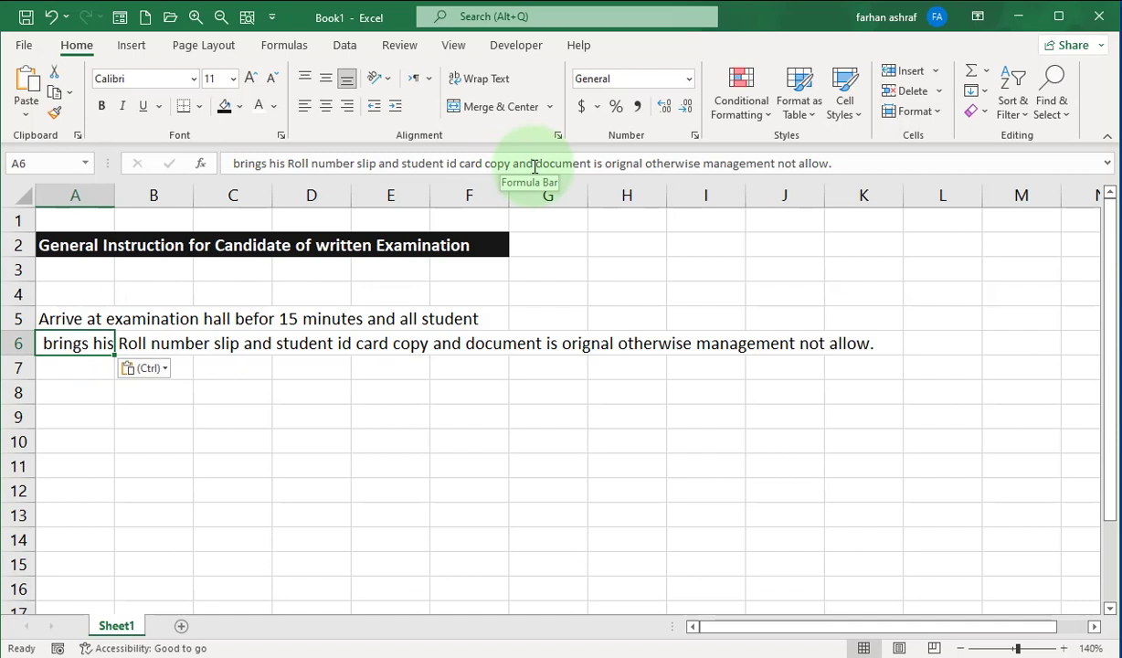
left_click_drag(535, 167, 839, 170)
key("ctrl+x")
left_click(73, 368)
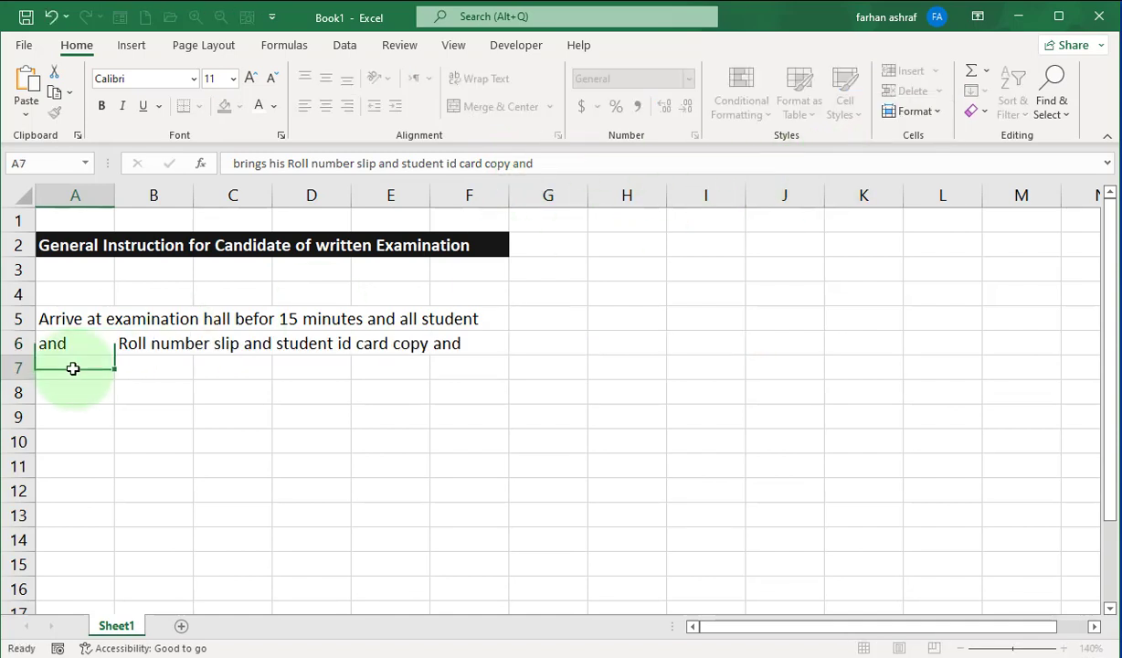
key("ctrl+v")
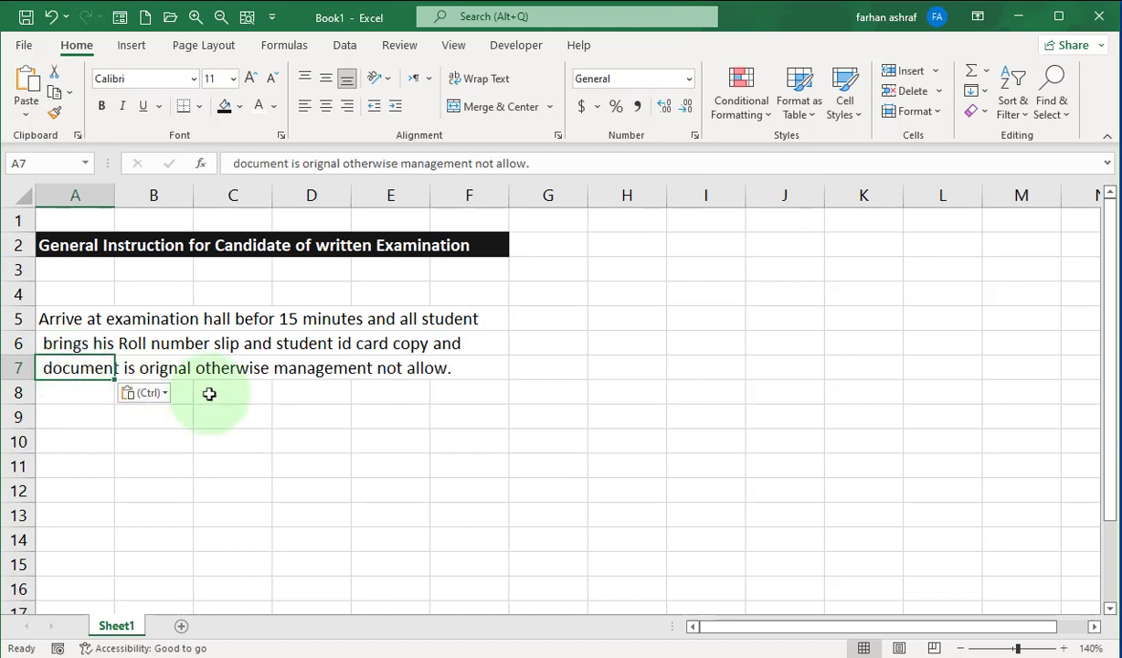
left_click(384, 419)
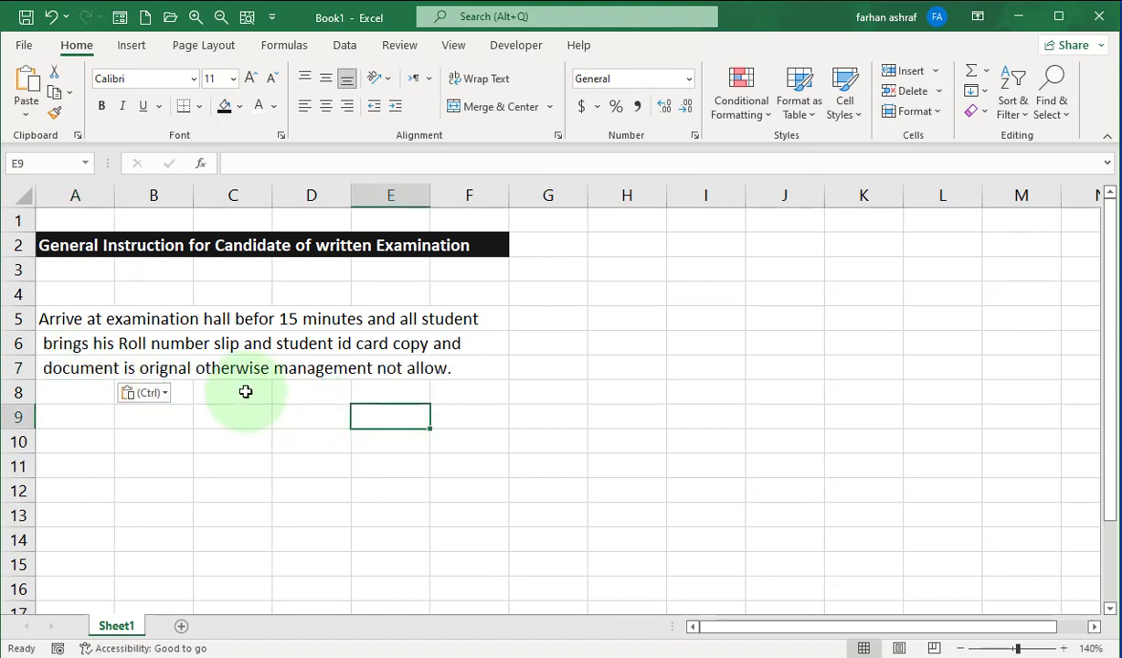
Undo the manual splitting of the instruction so that the whole text is back in cell A5.
key("ctrl+z")
key("ctrl+z")
key("ctrl+z")
key("ctrl+z")
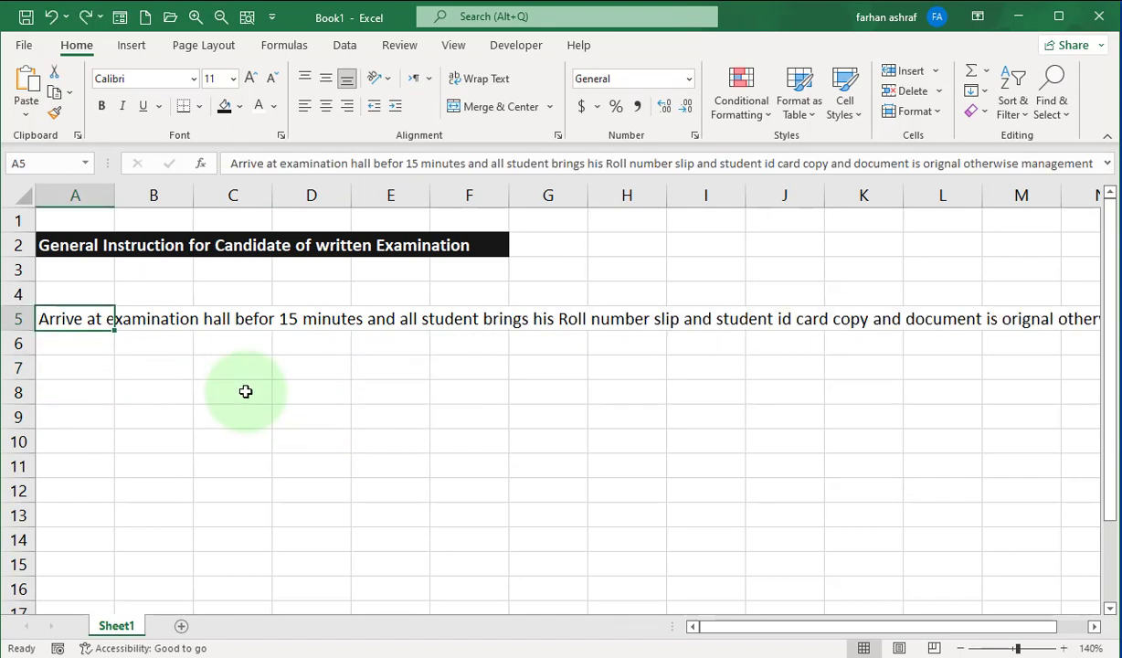
left_click(441, 393)
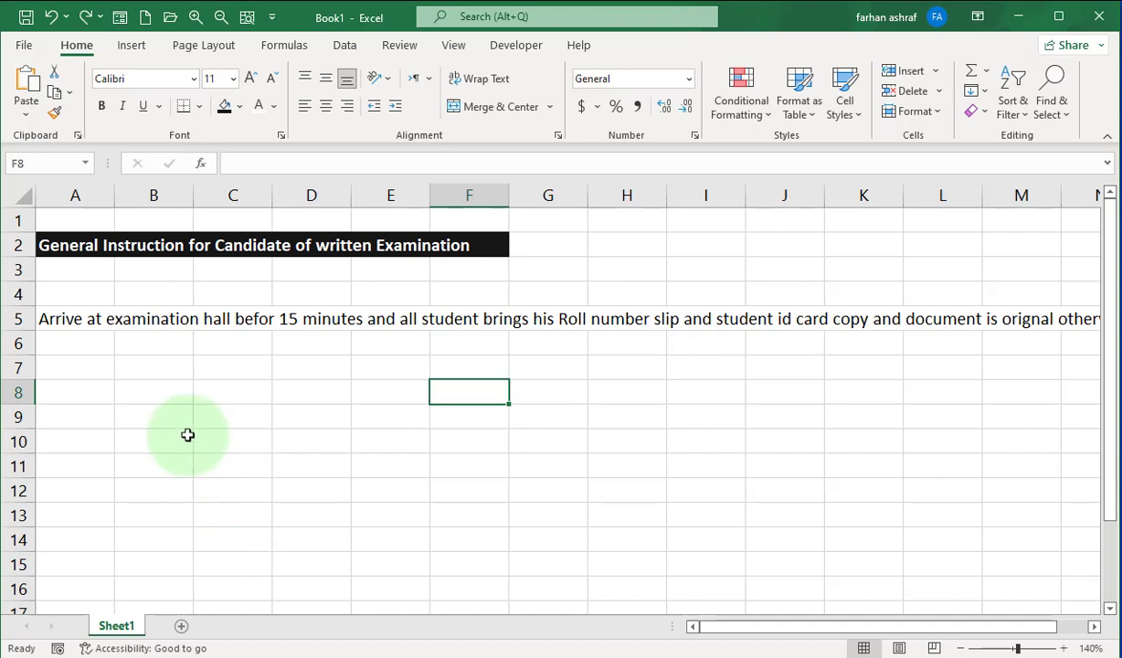
Split the long instruction in A5 into lines fitting columns A to F by applying Fill Justify to A5:F13.
left_click(90, 319)
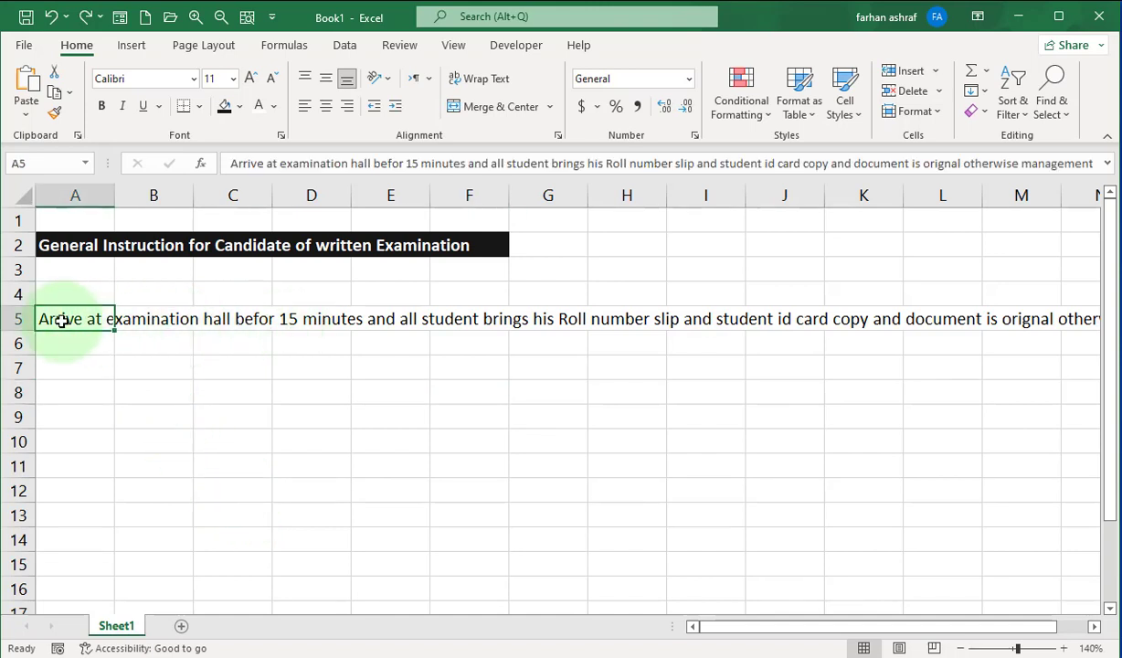
left_click_drag(61, 320, 473, 319)
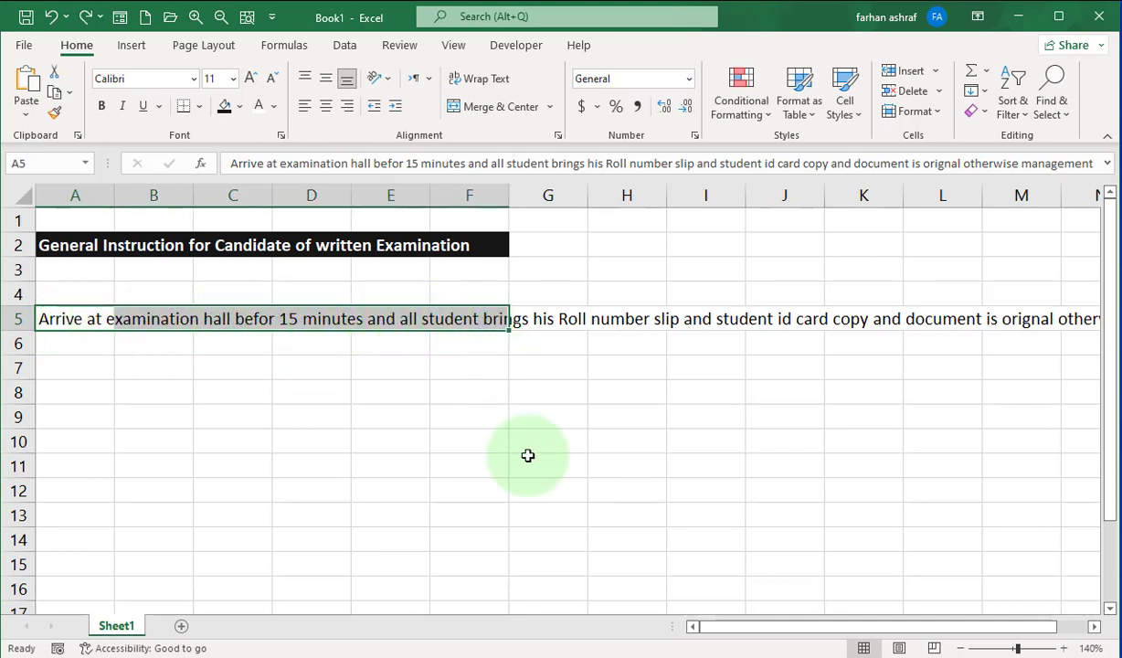
left_click_drag(66, 318, 478, 530)
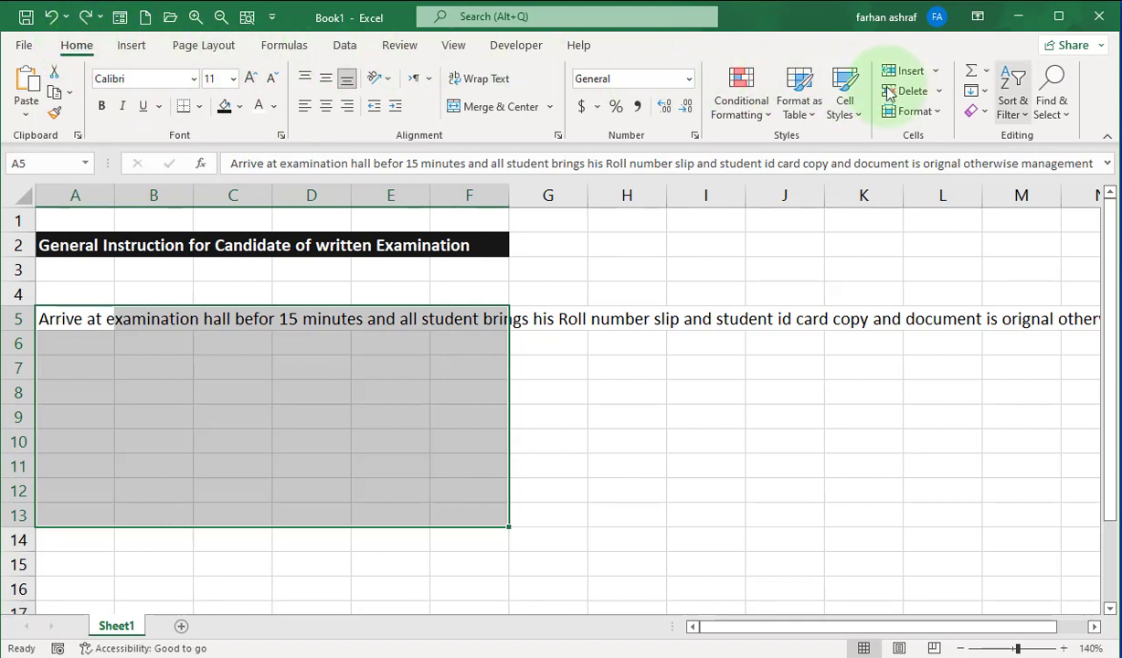
left_click(976, 90)
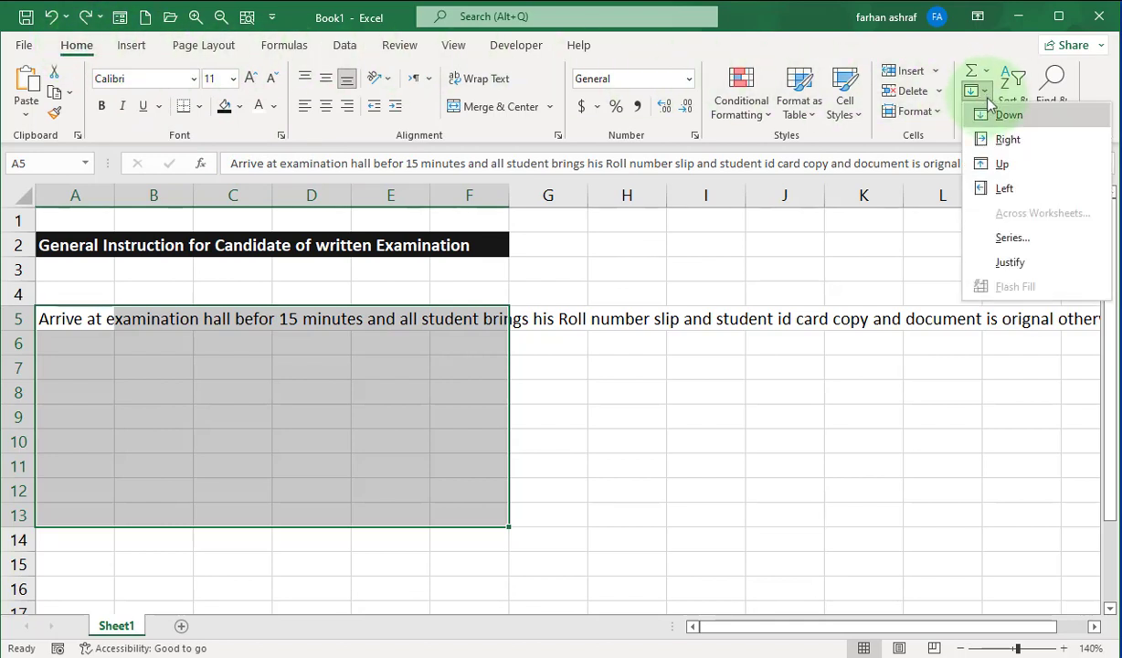
left_click(1022, 263)
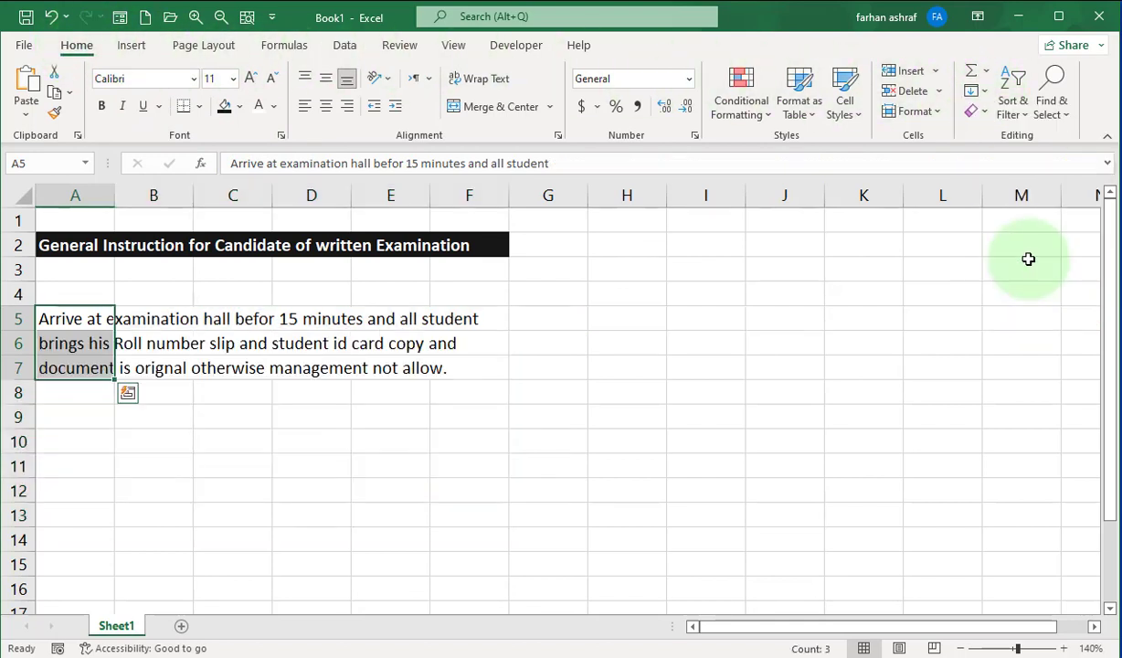
left_click(307, 457)
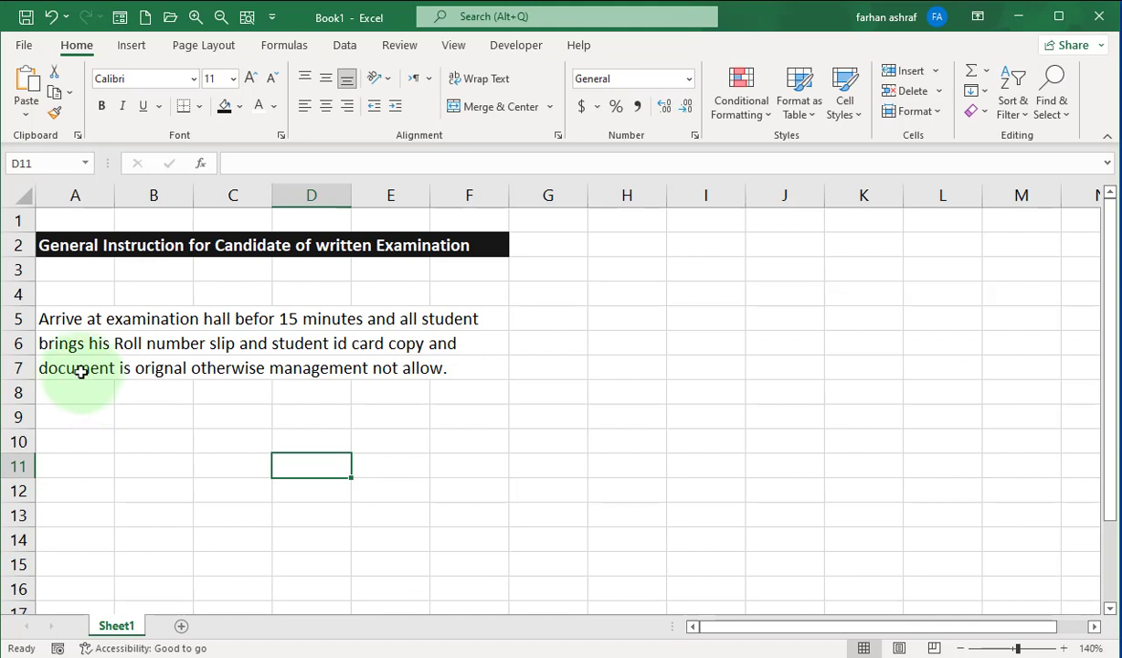
Apply Fill Justify to the narrower range A5:D6, allowing the text to extend below the selected range.
left_click_drag(50, 320, 313, 343)
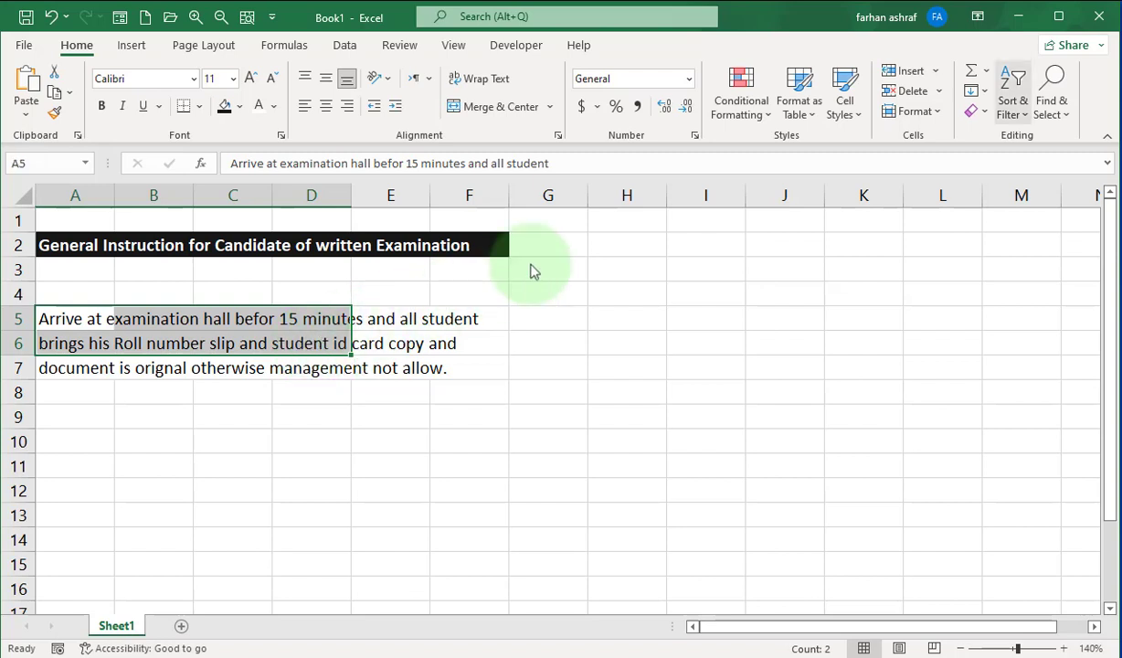
left_click(974, 92)
left_click(1004, 260)
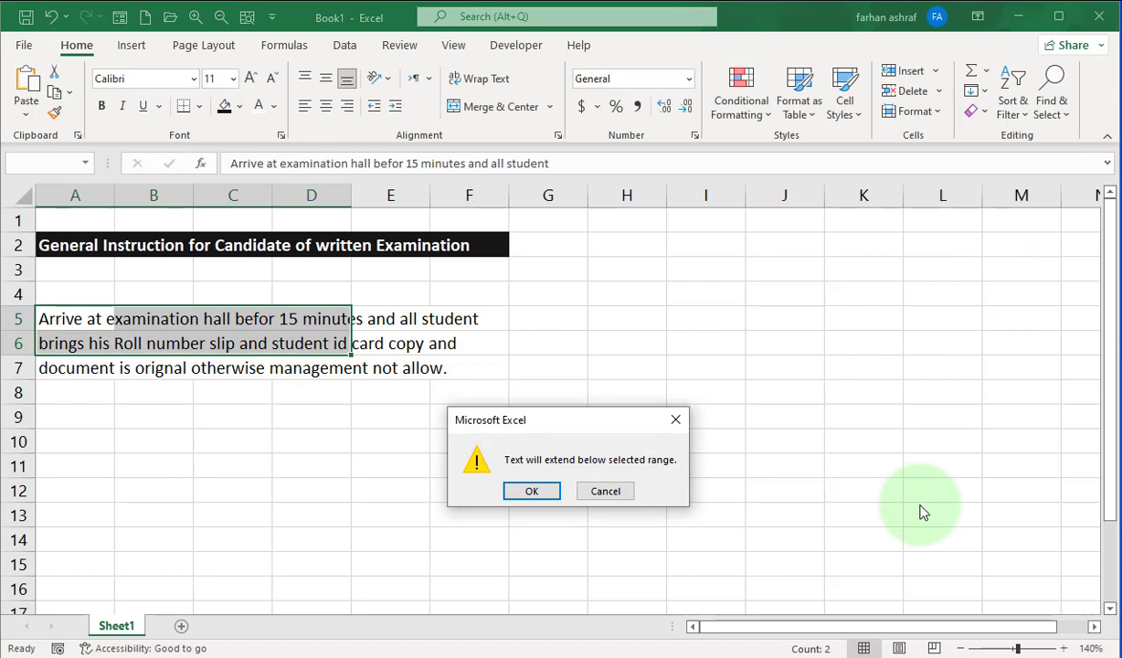
left_click(530, 494)
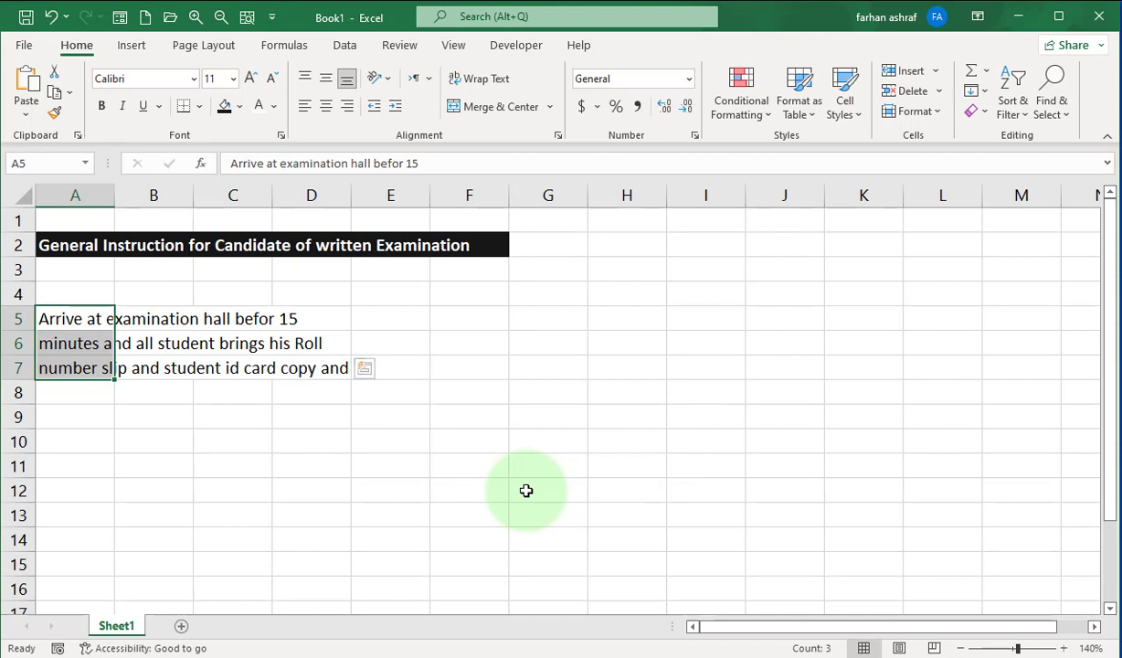
Undo the Fill Justify applied to the range A5:D6.
left_click(549, 510)
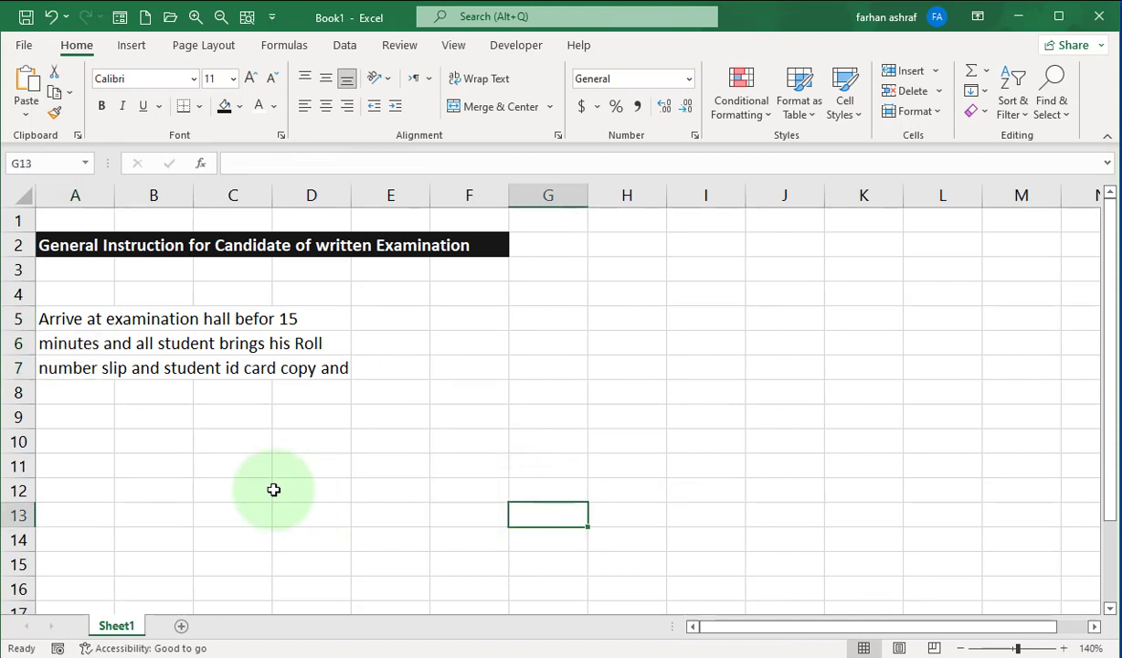
key("ctrl+z")
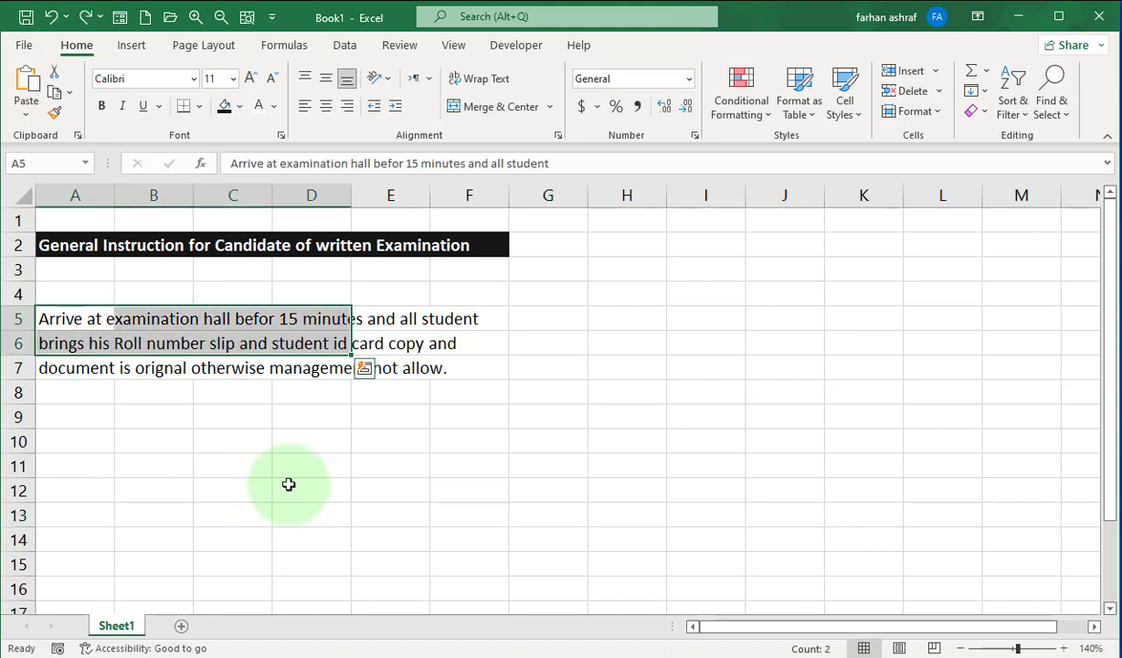
left_click(459, 420)
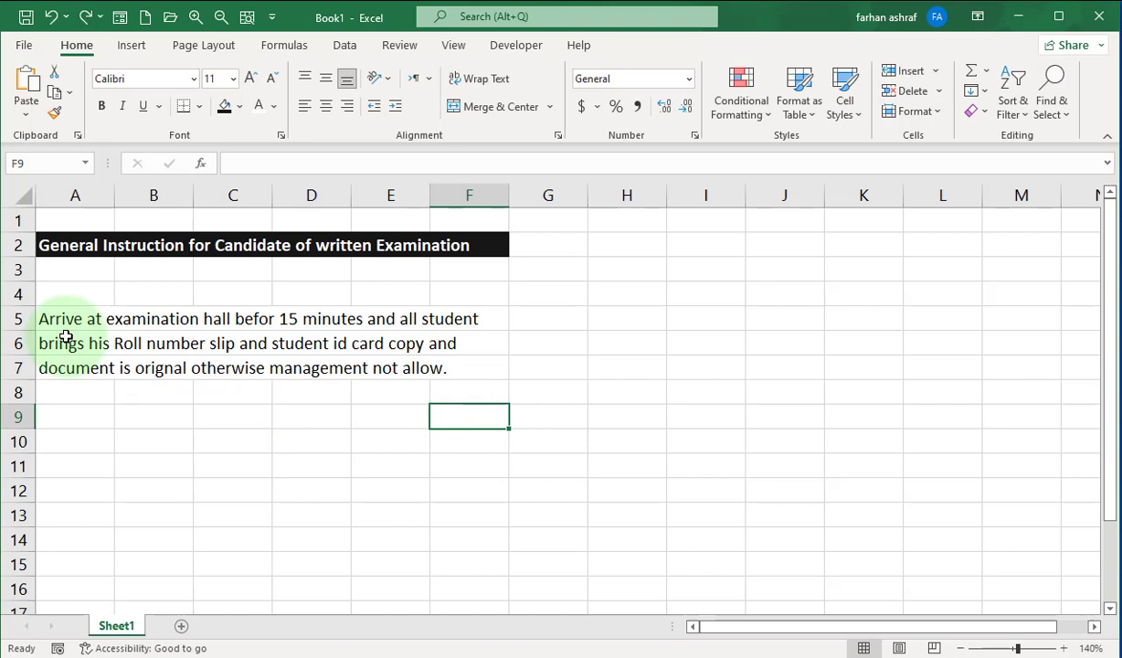
Rejoin the instruction lines into a single cell by applying Fill Justify to the wide range A5:AI7, and check cell A5.
left_click_drag(50, 318, 1115, 371)
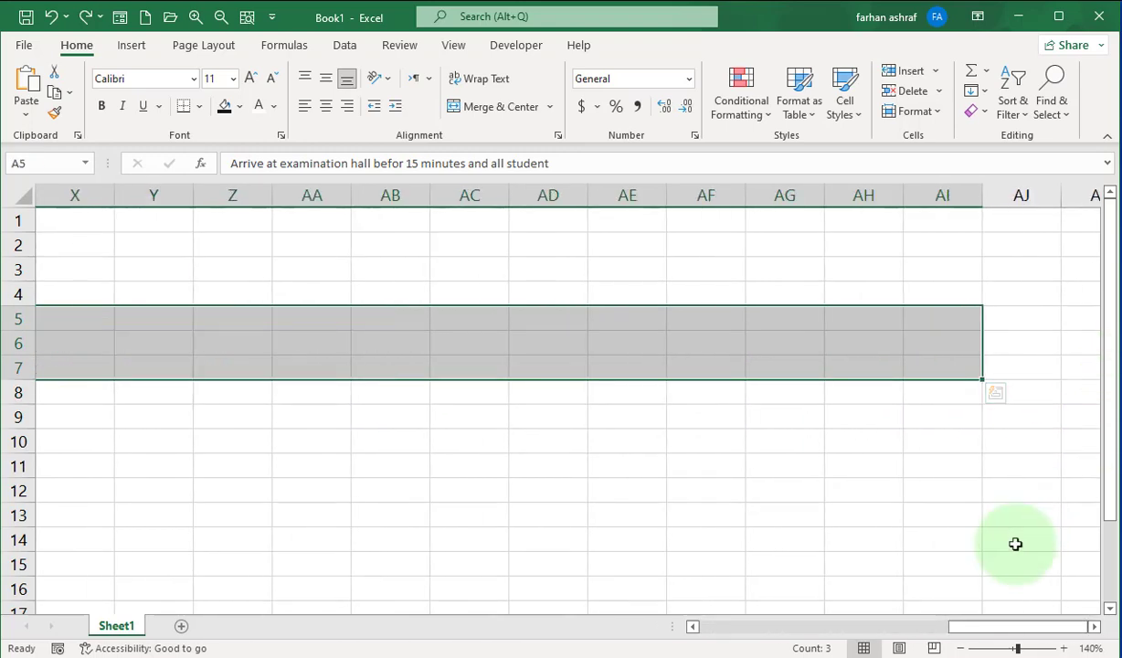
left_click_drag(967, 627, 676, 631)
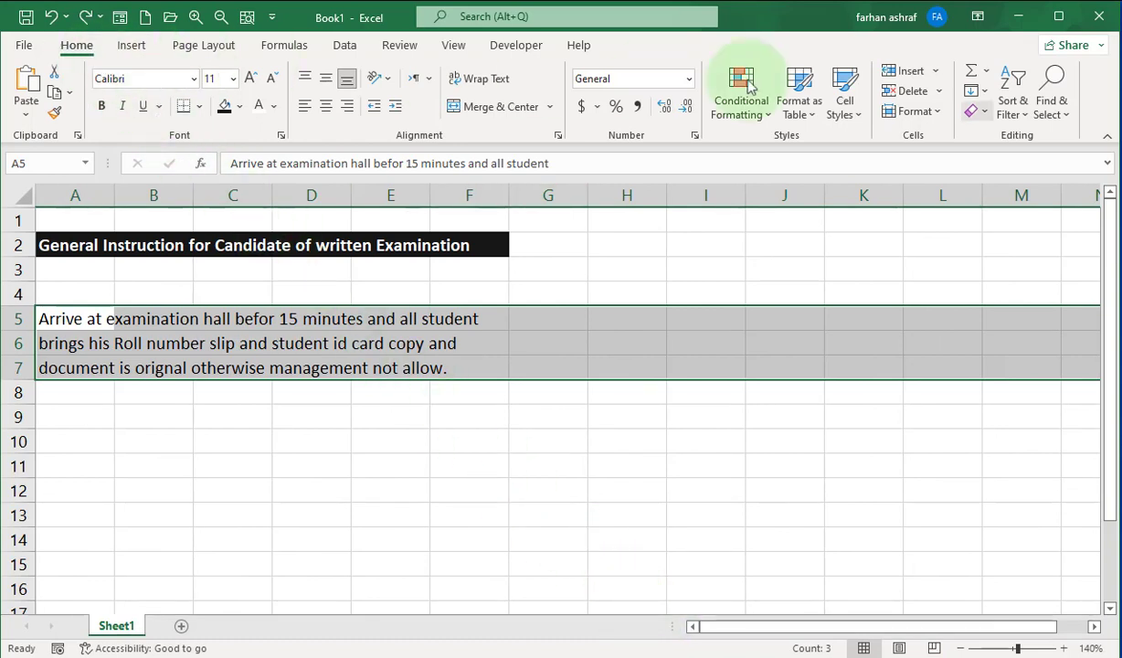
left_click(974, 91)
left_click(1011, 263)
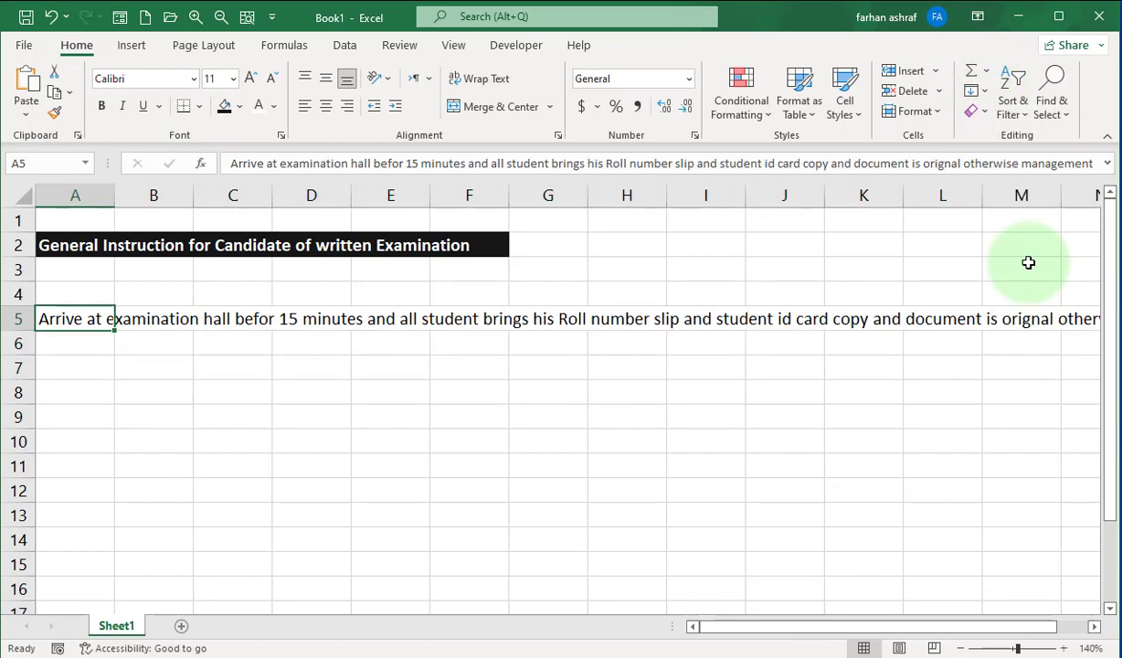
left_click(139, 382)
left_click(90, 321)
Enter the text "Subscribe to my channel" in cell C11.
left_click(340, 472)
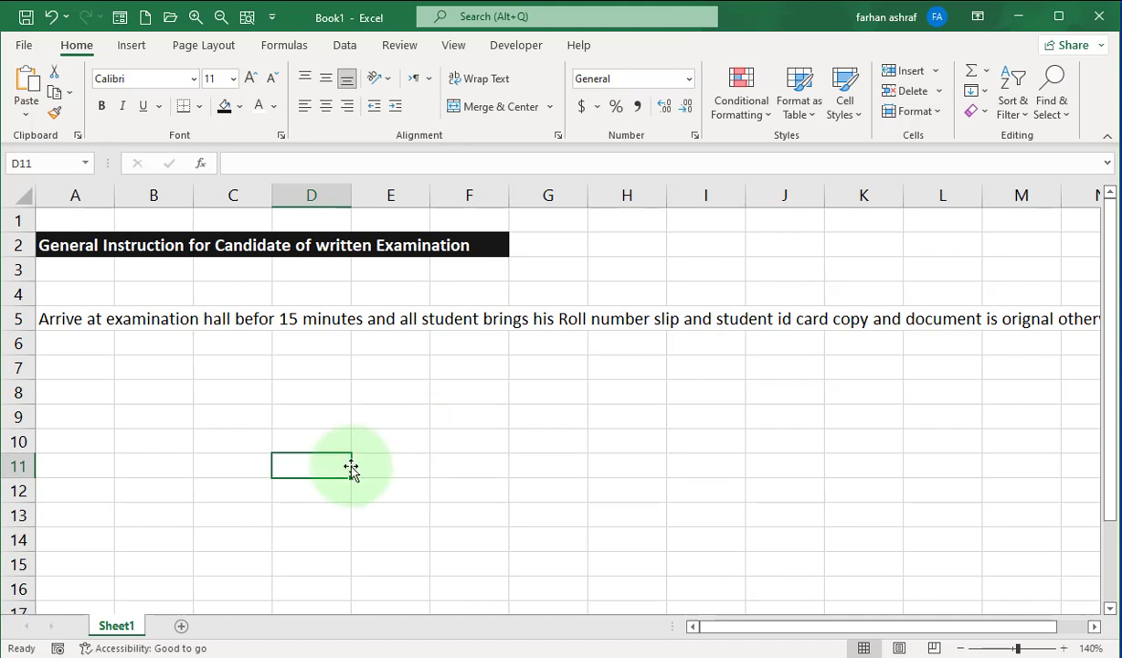
key("Down")
key("Up")
key("Left")
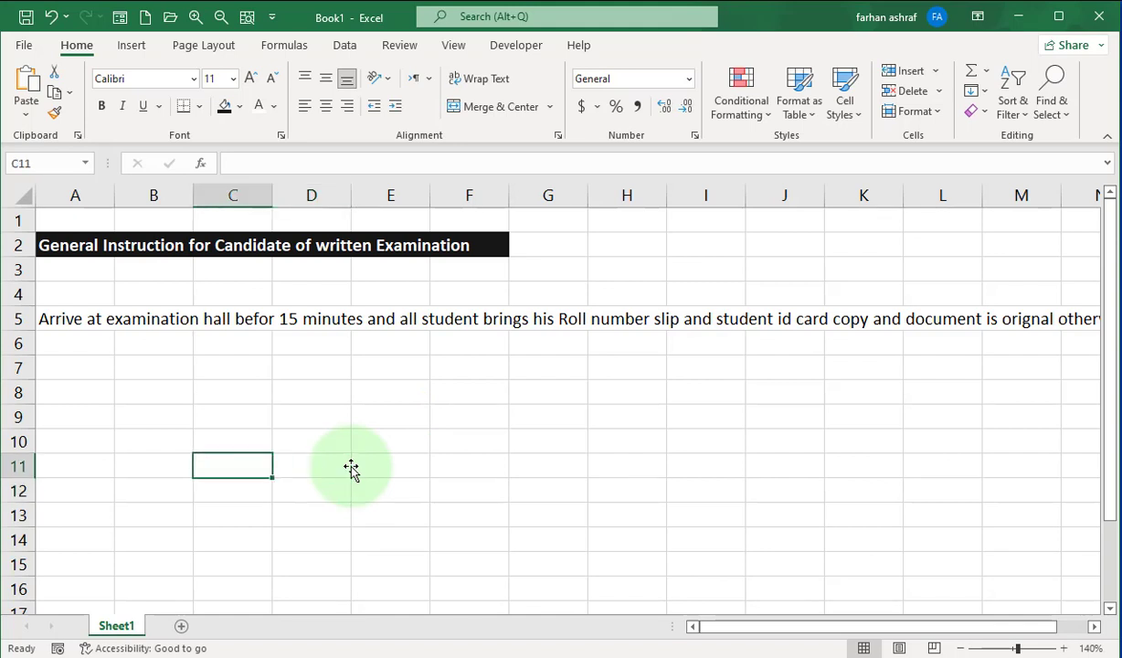
type("Su")
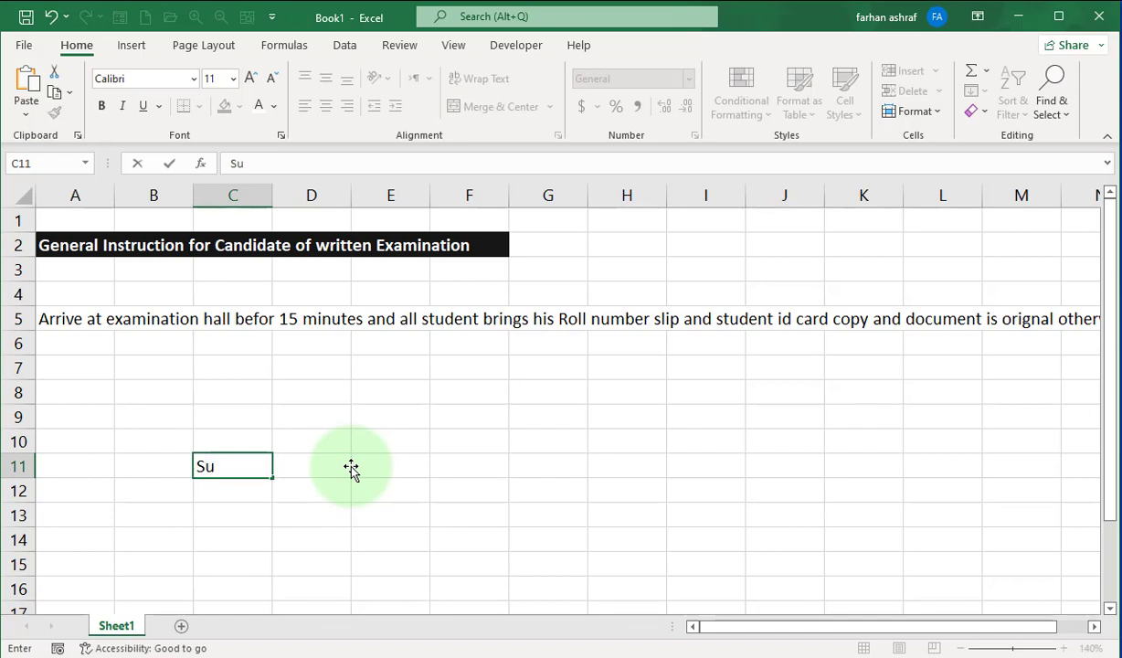
type("bscribe")
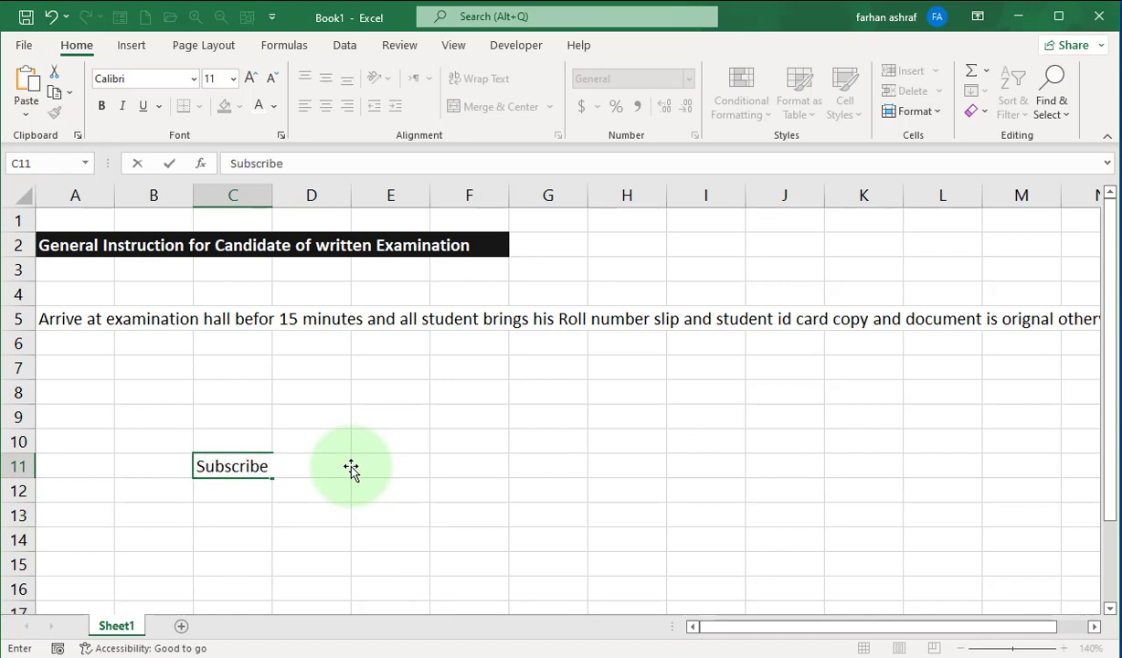
type(" to my channel")
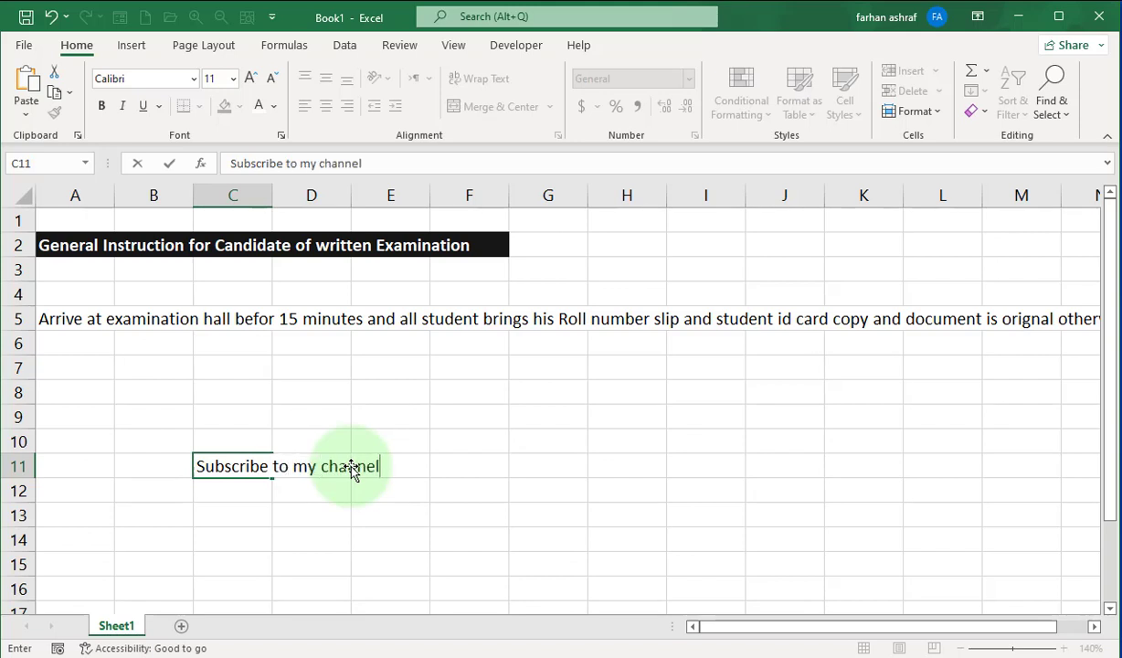
key("Return")
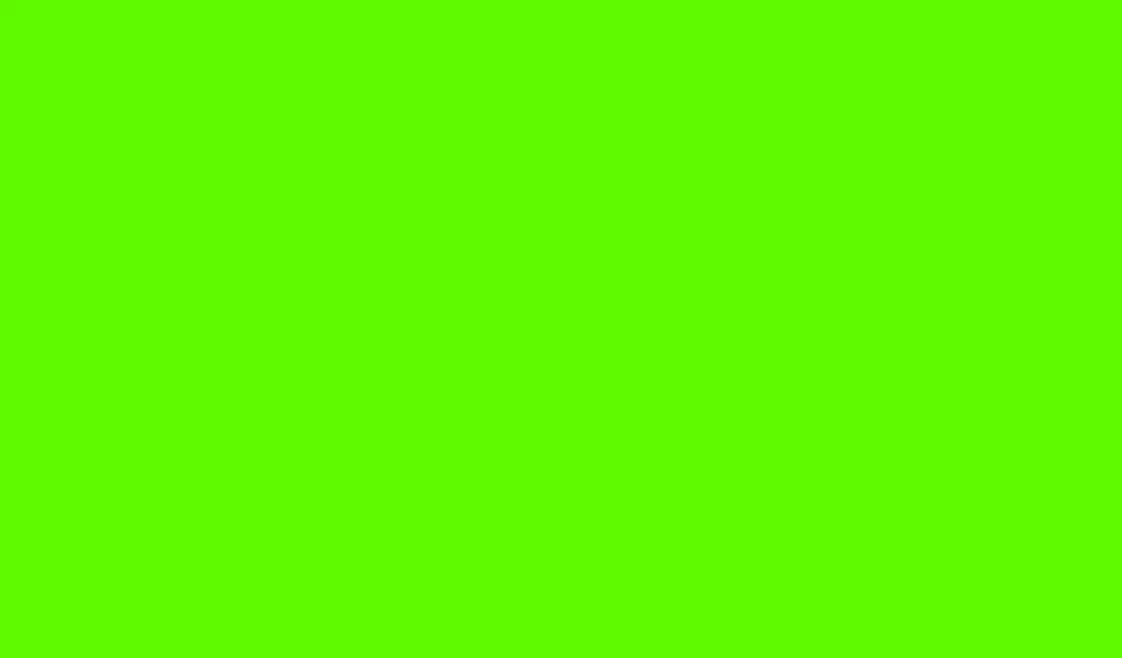